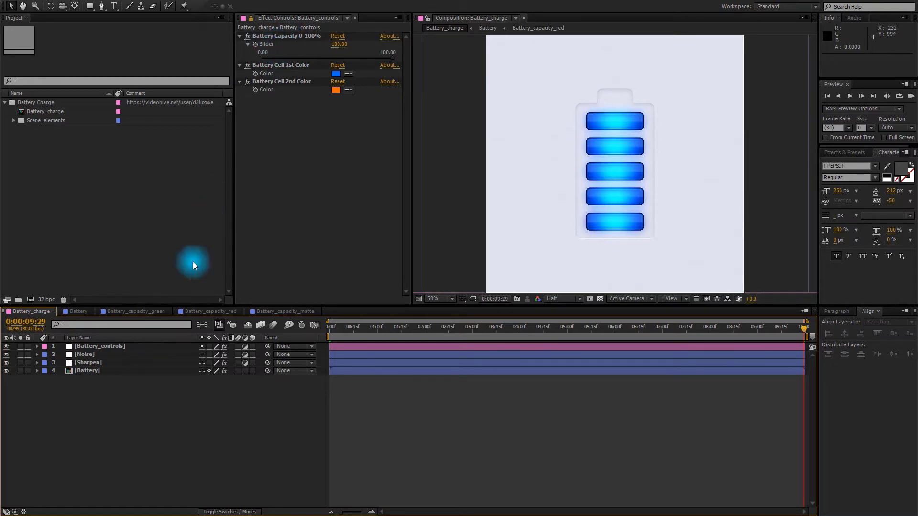
Locate the Slider Control expression effect for the Battery_controls layer and try out the Battery Capacity slider
{"action": "left_click", "coordinate": [114, 344]}
{"action": "left_click", "coordinate": [100, 3]}
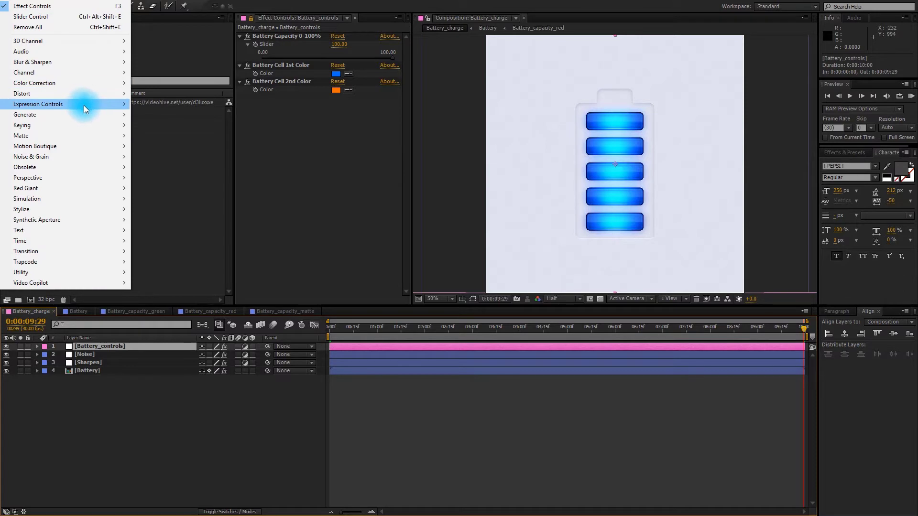
{"action": "mouse_move", "coordinate": [91, 104]}
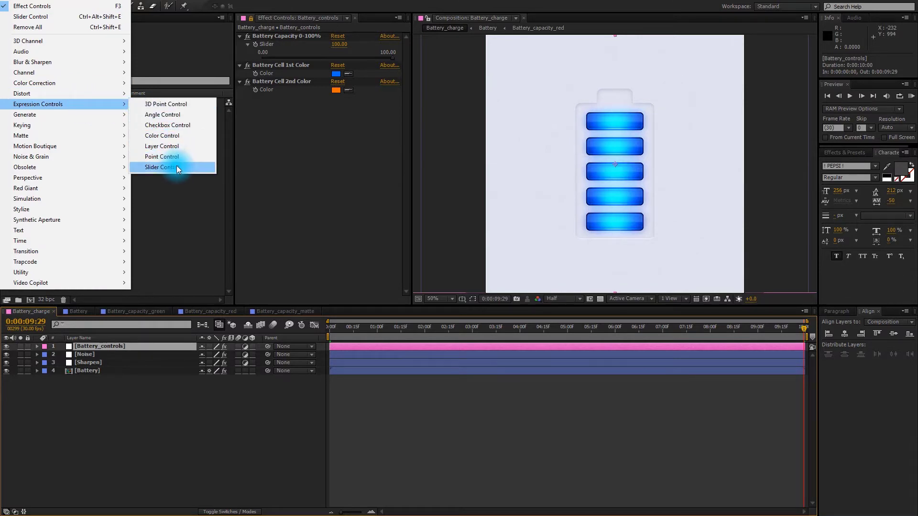
{"action": "left_click", "coordinate": [173, 406]}
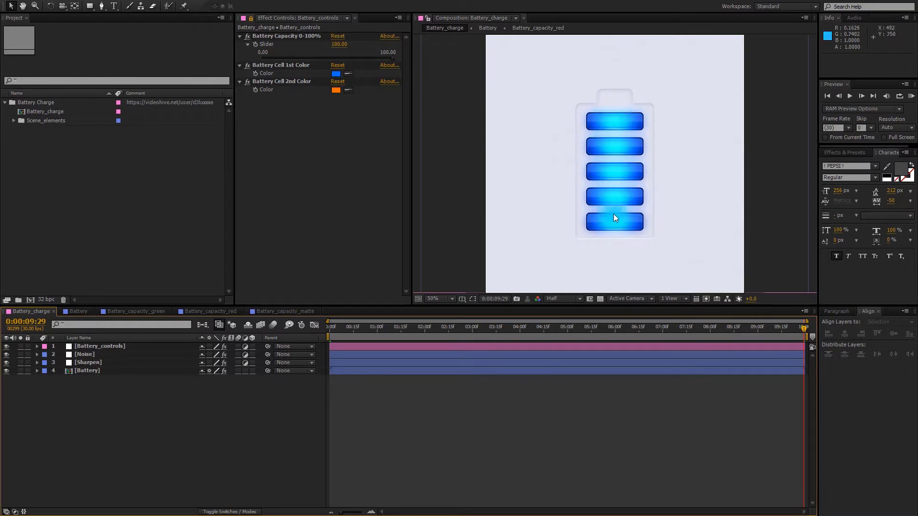
{"action": "left_click_drag", "start_coordinate": [306, 45], "coordinate": [430, 62]}
{"action": "left_click", "coordinate": [355, 52]}
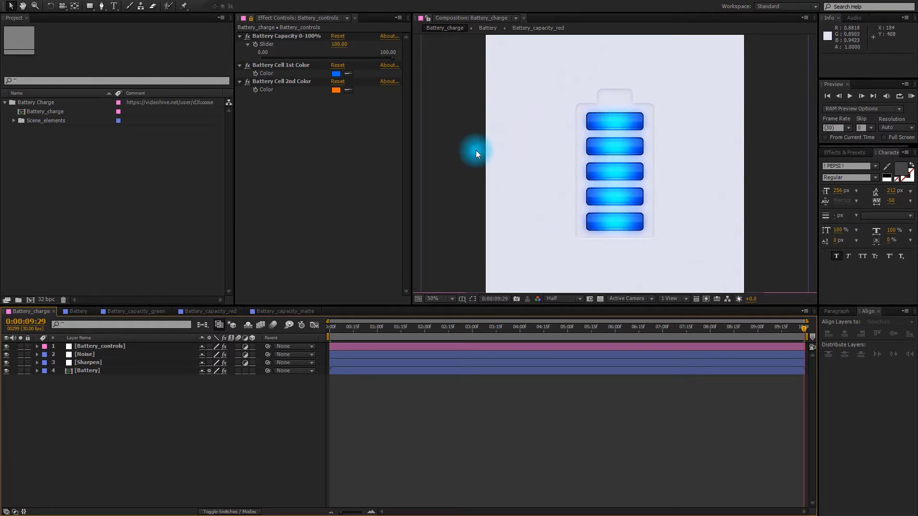
In the Battery composition, link the Opacity of the first Battery_capacity_green layer (layer 6) to the Battery Capacity 0-100% slider with an expression
{"action": "left_click", "coordinate": [79, 311]}
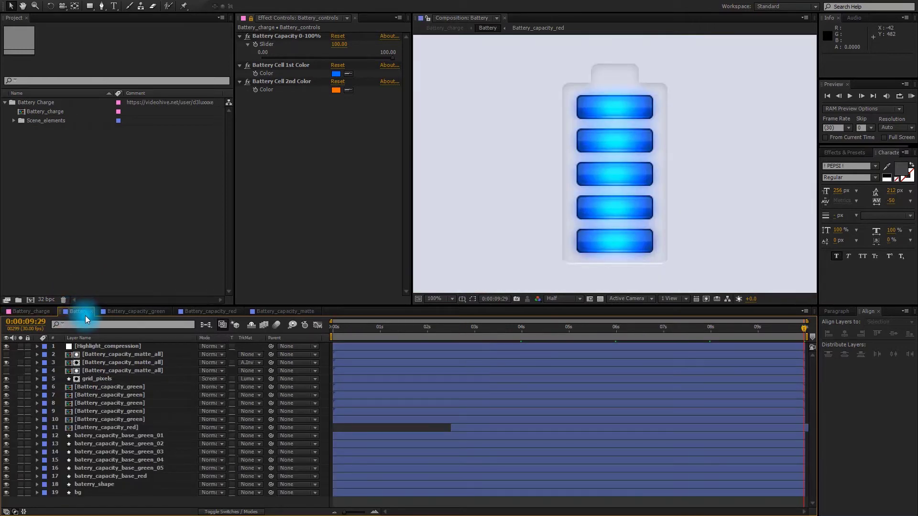
{"action": "left_click", "coordinate": [137, 387]}
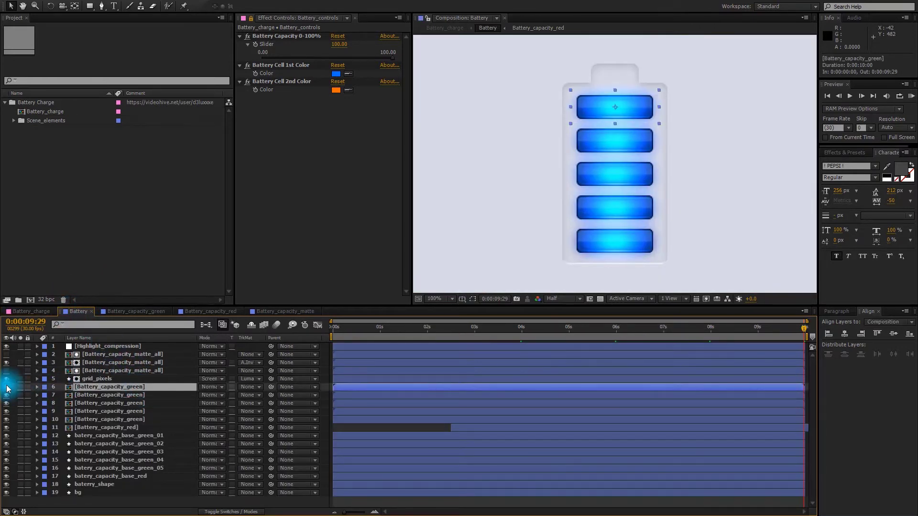
{"action": "key", "text": "t"}
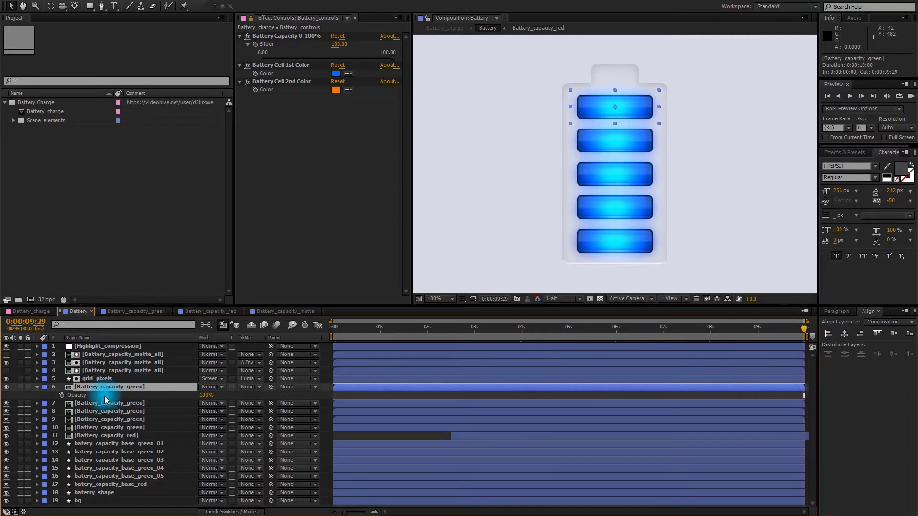
{"action": "left_click_drag", "start_coordinate": [204, 395], "coordinate": [267, 379]}
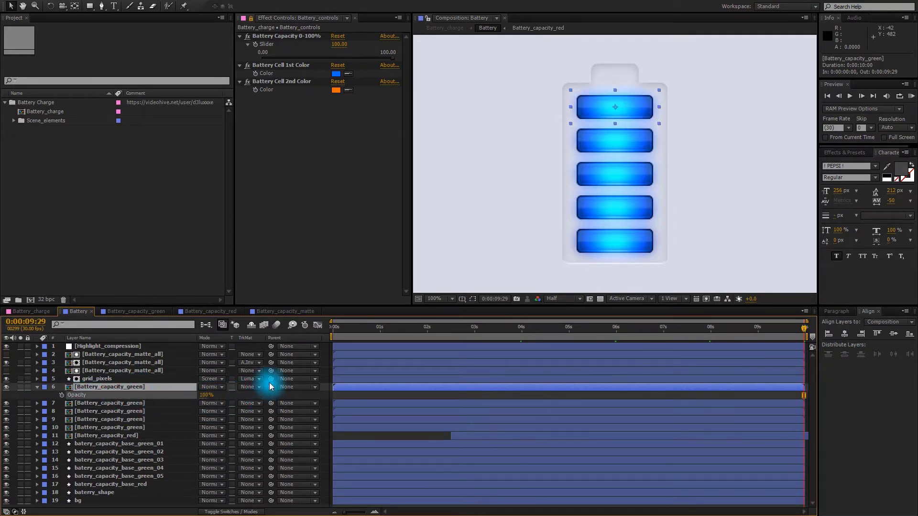
{"action": "left_click", "coordinate": [62, 398], "text": "alt"}
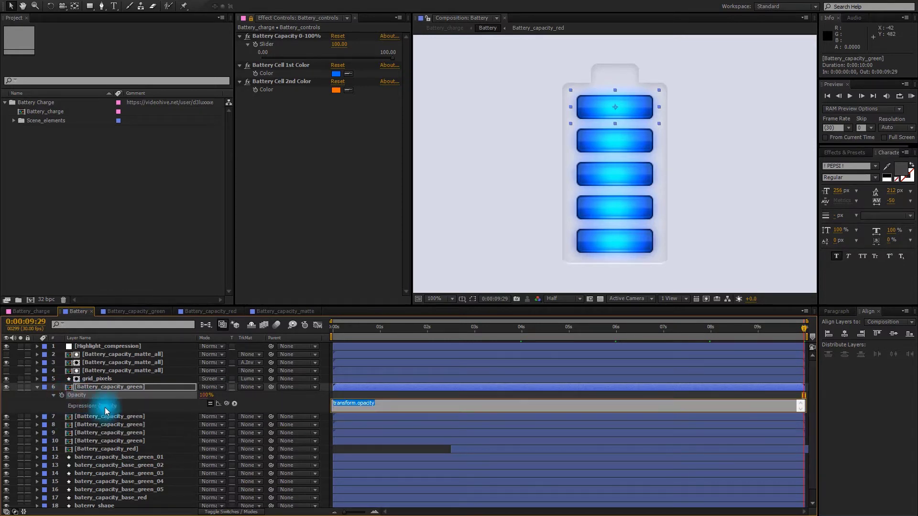
{"action": "left_click", "coordinate": [225, 409]}
{"action": "left_click_drag", "start_coordinate": [227, 404], "coordinate": [270, 47]}
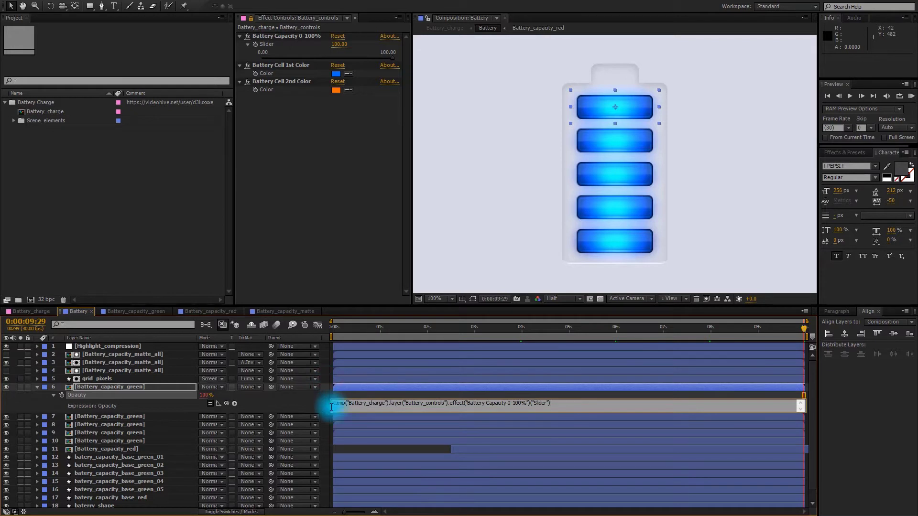
Assign the slider reference in layer 6's Opacity expression to variable t, end it with a semicolon and start a new line
{"action": "double_click", "coordinate": [340, 405]}
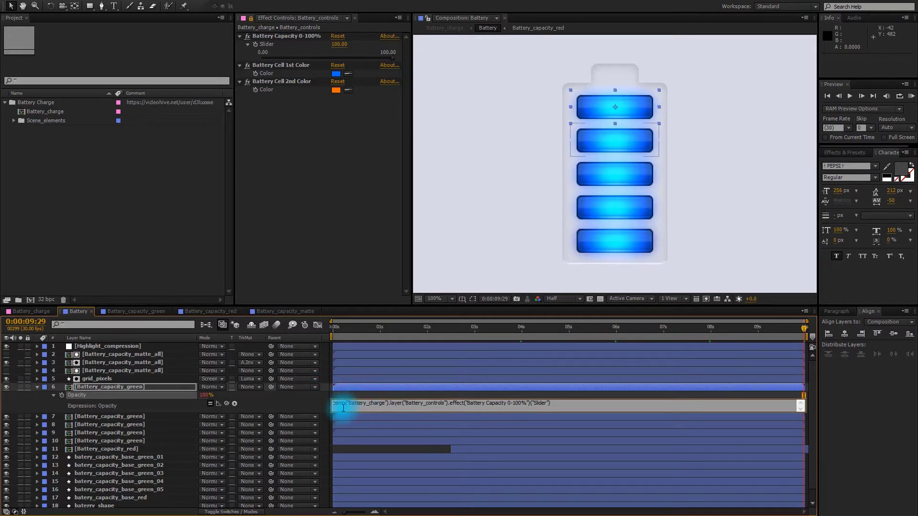
{"action": "type", "text": "t="}
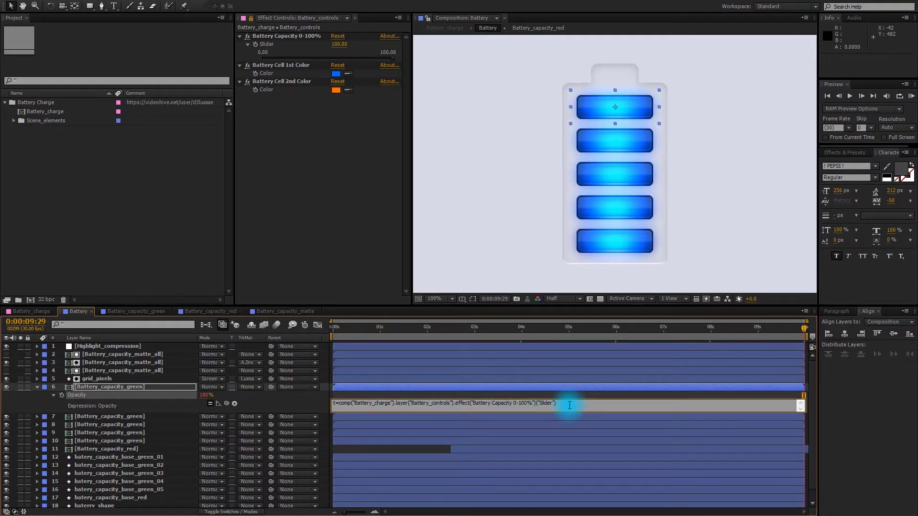
{"action": "left_click", "coordinate": [571, 408]}
{"action": "type", "text": ";"}
{"action": "key", "text": "Return"}
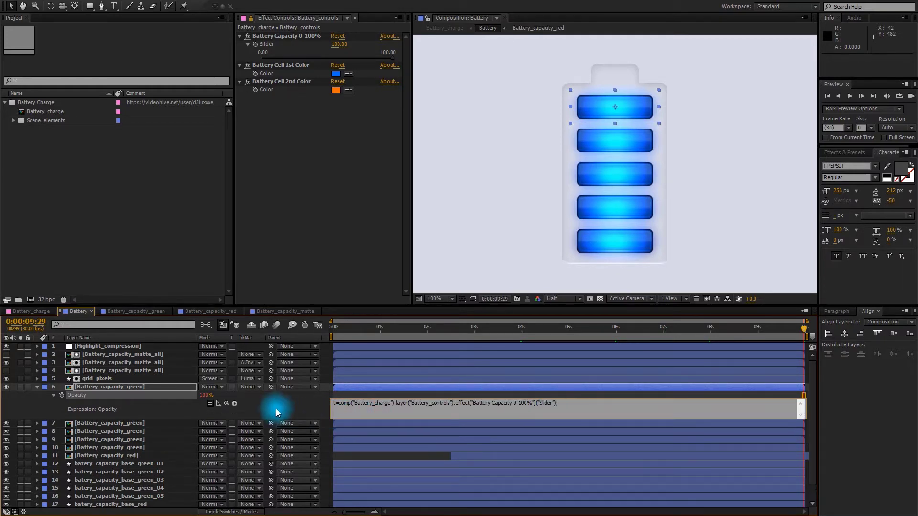
Insert the interpolation function linear(t, tMin, tMax, value1, value2) on the second line of layer 6's Opacity expression
{"action": "left_click", "coordinate": [236, 405]}
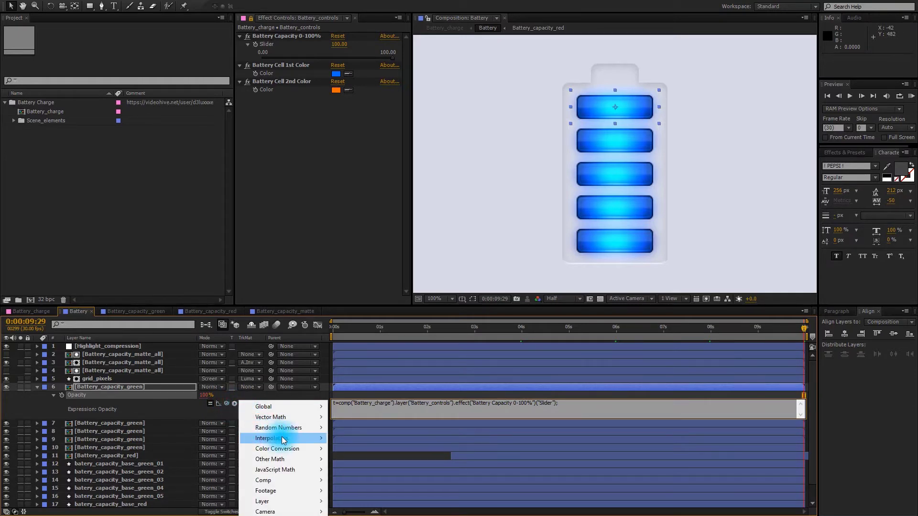
{"action": "mouse_move", "coordinate": [279, 439]}
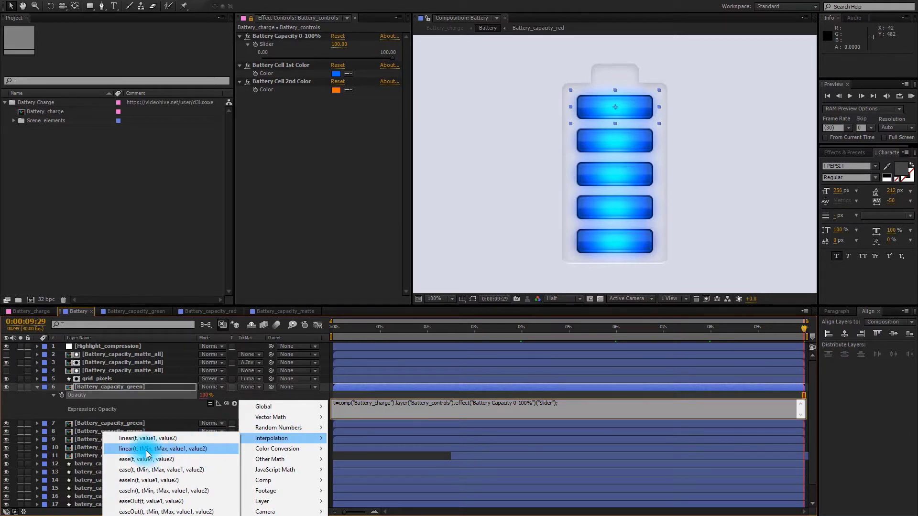
{"action": "left_click", "coordinate": [194, 448]}
Set tMin to 80 and tMax to 100 in the linear function of layer 6's Opacity expression
{"action": "left_click", "coordinate": [352, 410]}
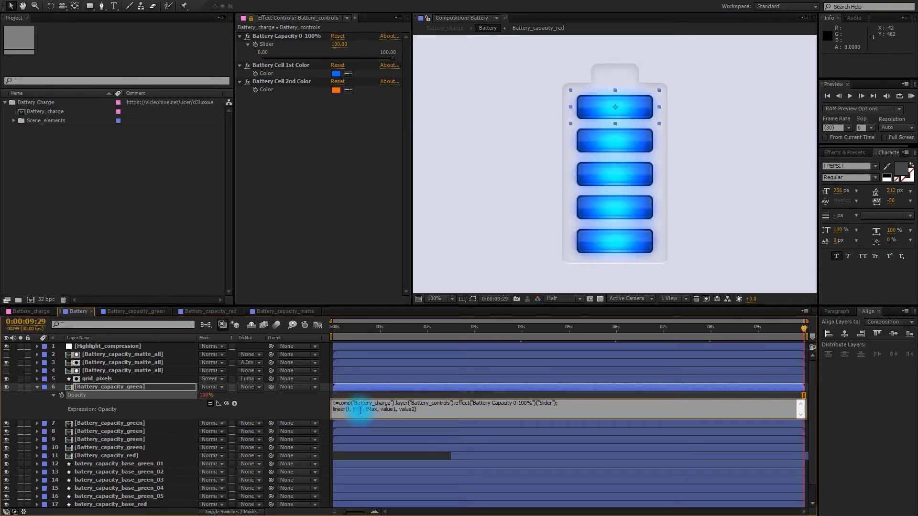
{"action": "left_click", "coordinate": [366, 410]}
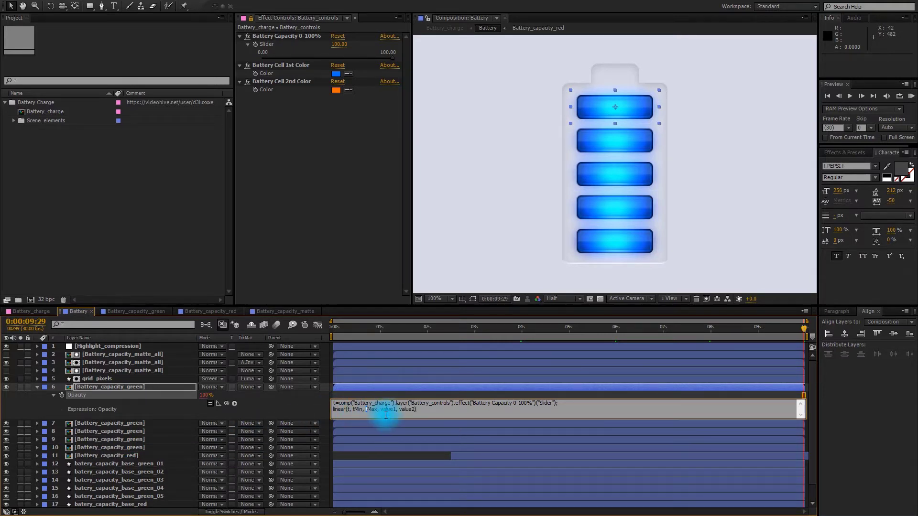
{"action": "left_click_drag", "start_coordinate": [386, 415], "coordinate": [370, 415]}
{"action": "type", "text": "100"}
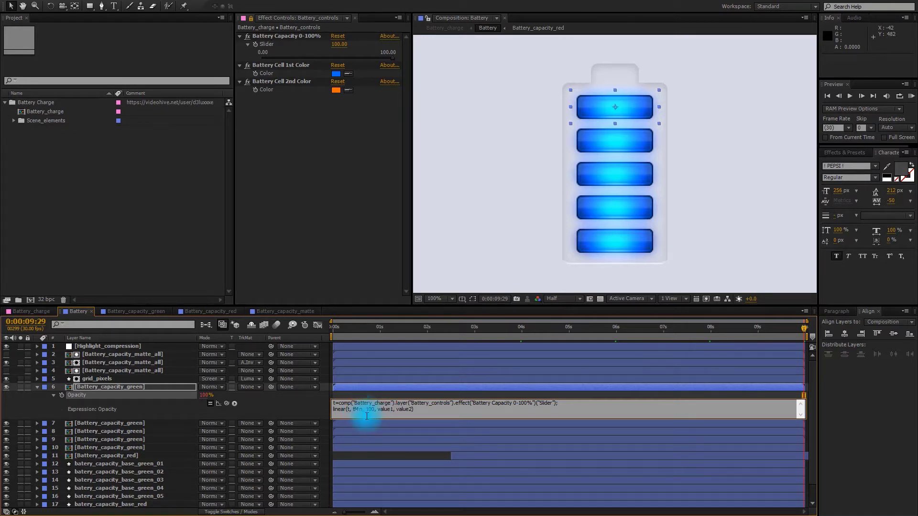
{"action": "left_click_drag", "start_coordinate": [353, 410], "coordinate": [373, 414]}
{"action": "type", "text": "80"}
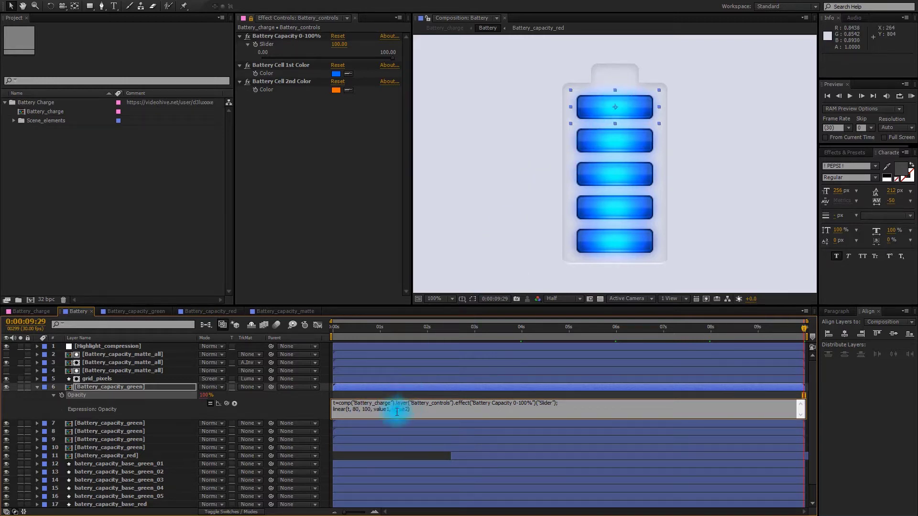
Replace value1 with 7 and value2 with 100 in layer 6's linear function, and test the fade with the Battery Capacity slider
{"action": "left_click_drag", "start_coordinate": [393, 410], "coordinate": [405, 410]}
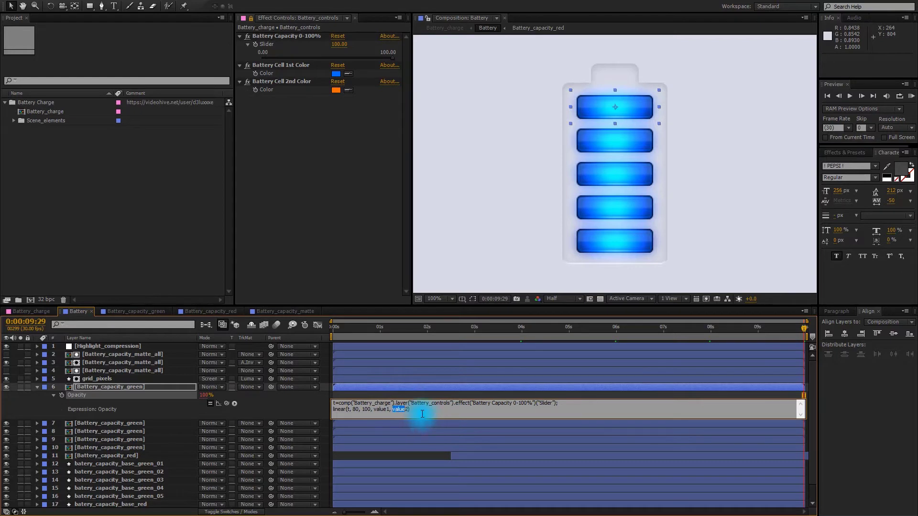
{"action": "type", "text": "100"}
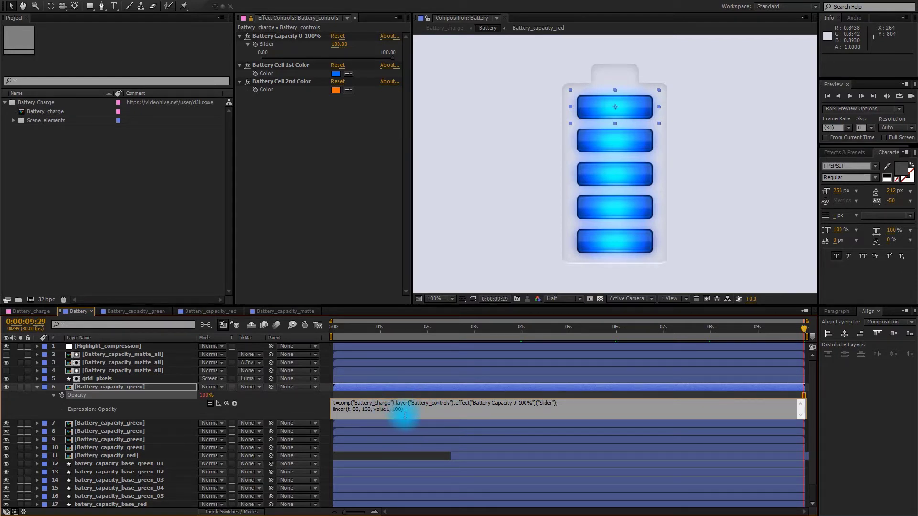
{"action": "left_click_drag", "start_coordinate": [375, 410], "coordinate": [390, 409]}
{"action": "type", "text": "7"}
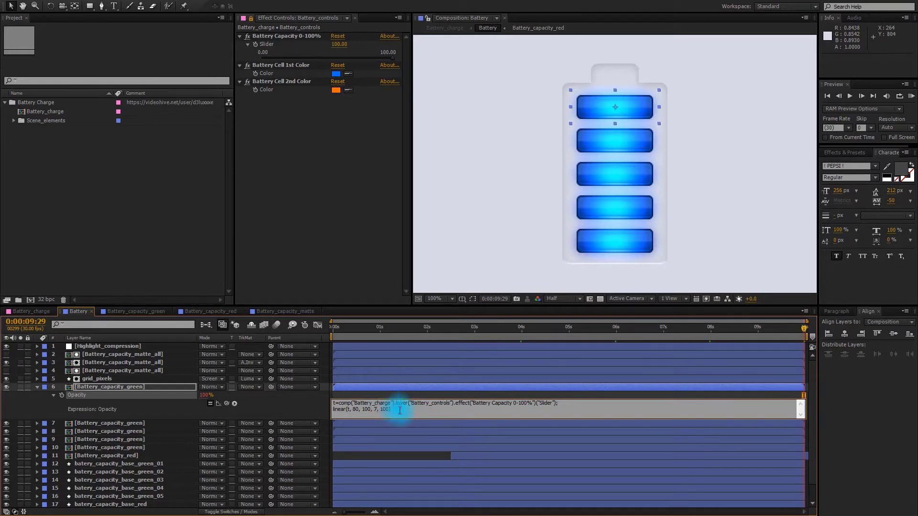
{"action": "left_click_drag", "start_coordinate": [401, 343], "coordinate": [420, 339]}
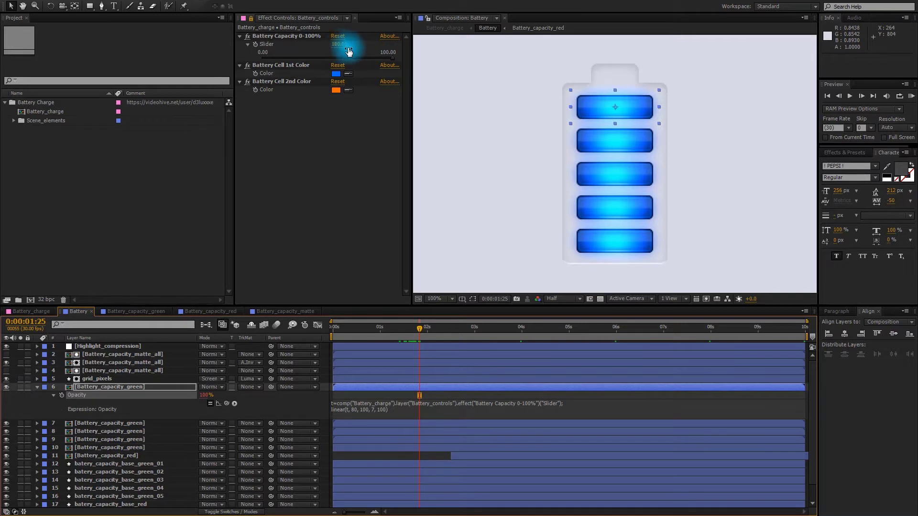
{"action": "left_click_drag", "start_coordinate": [390, 59], "coordinate": [467, 96]}
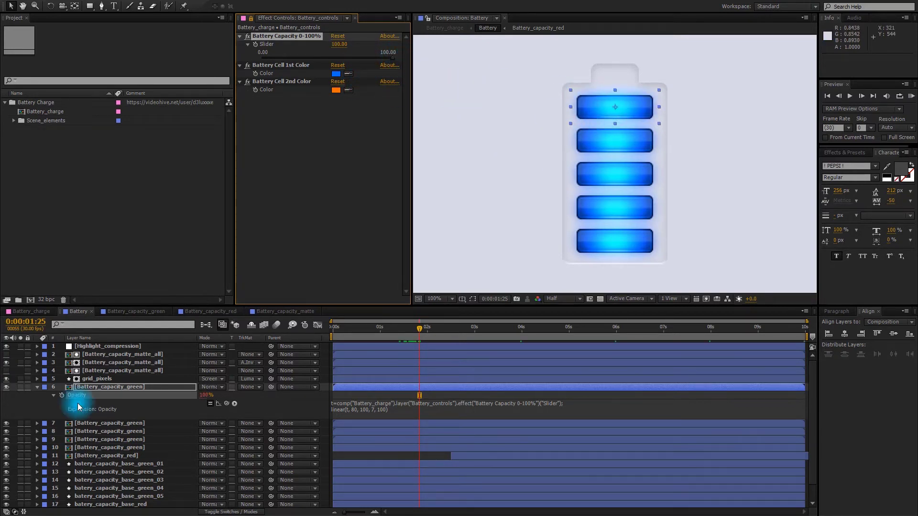
Copy the Opacity expression of layer 6 and paste it as the Opacity expression of the second Battery_capacity_green layer (layer 7)
{"action": "left_click", "coordinate": [379, 404]}
{"action": "key", "text": "ctrl+c"}
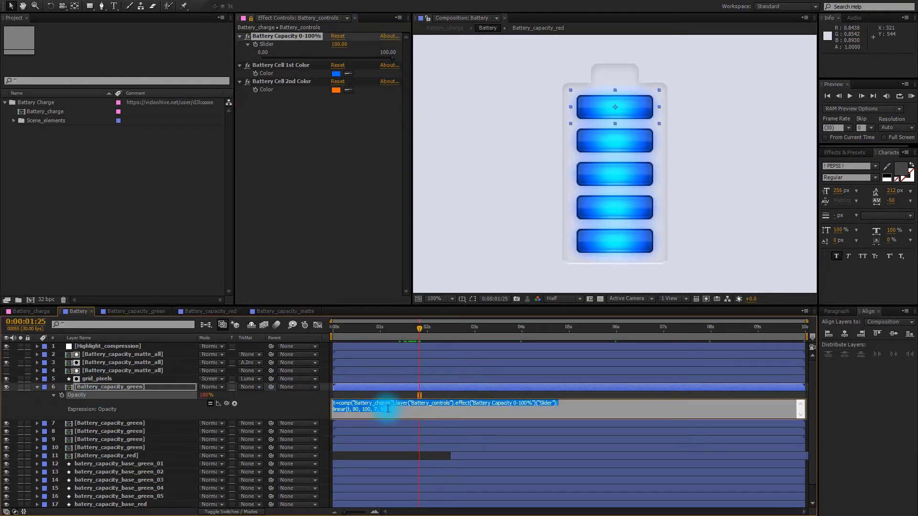
{"action": "left_click", "coordinate": [37, 387]}
{"action": "left_click", "coordinate": [151, 395]}
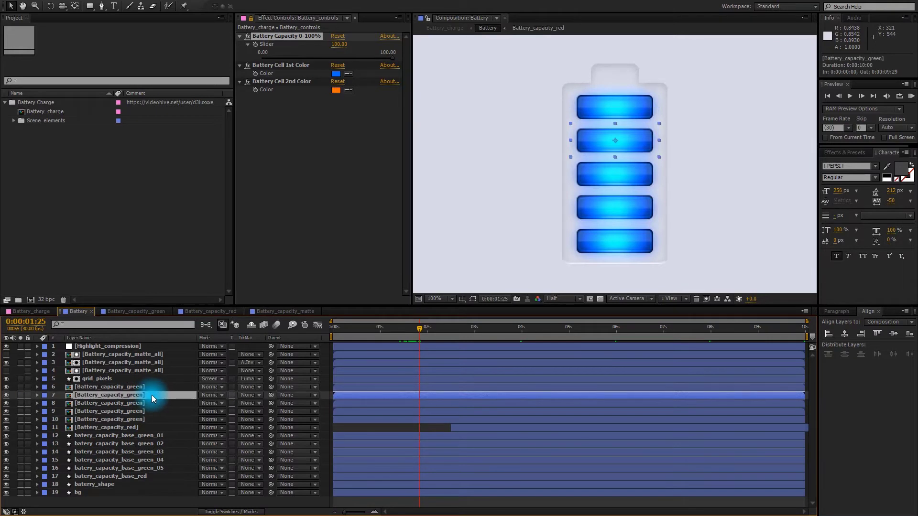
{"action": "key", "text": "t"}
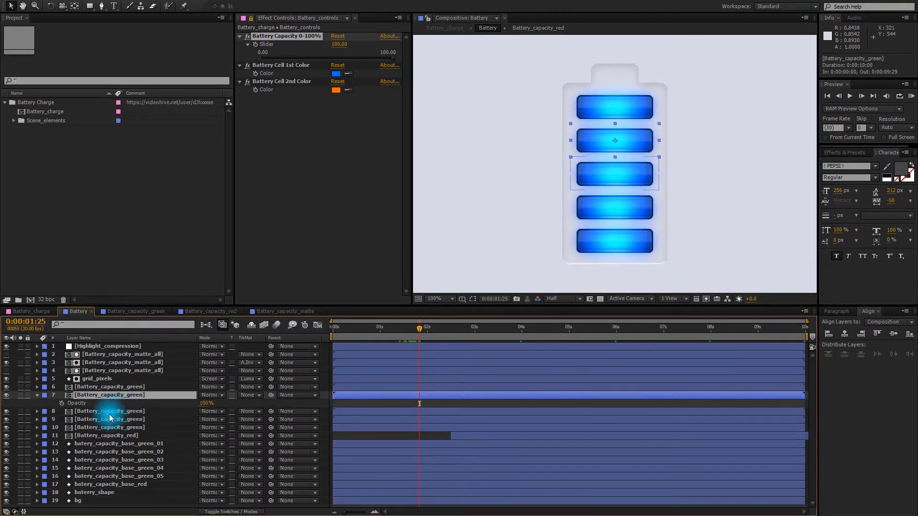
{"action": "left_click", "coordinate": [61, 404], "text": "alt"}
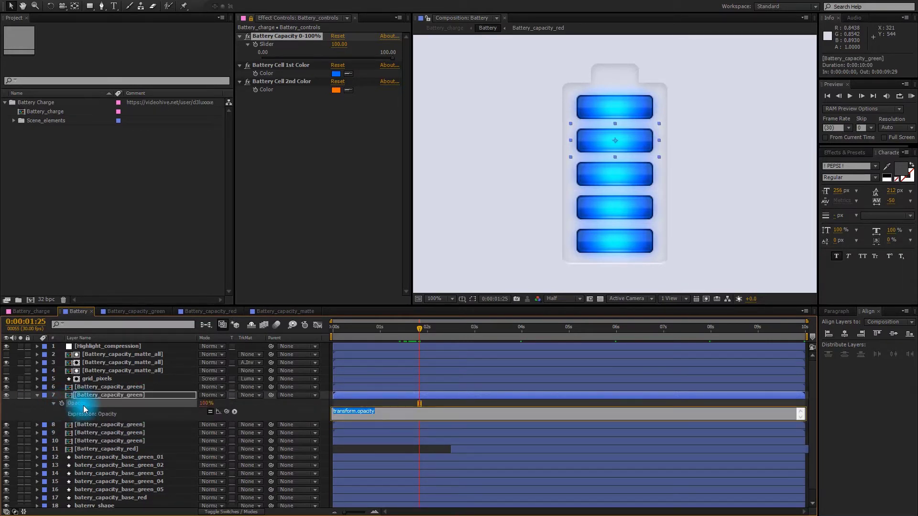
{"action": "key", "text": "ctrl+v"}
Change layer 7's linear function to the input range 60 to 80 and confirm the expression
{"action": "left_click", "coordinate": [359, 417]}
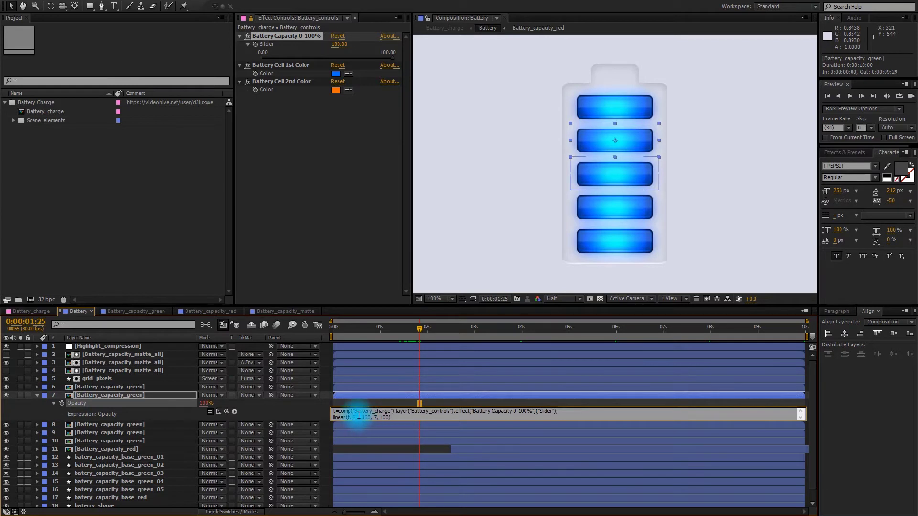
{"action": "type", "text": "30"}
{"action": "double_click", "coordinate": [386, 417]}
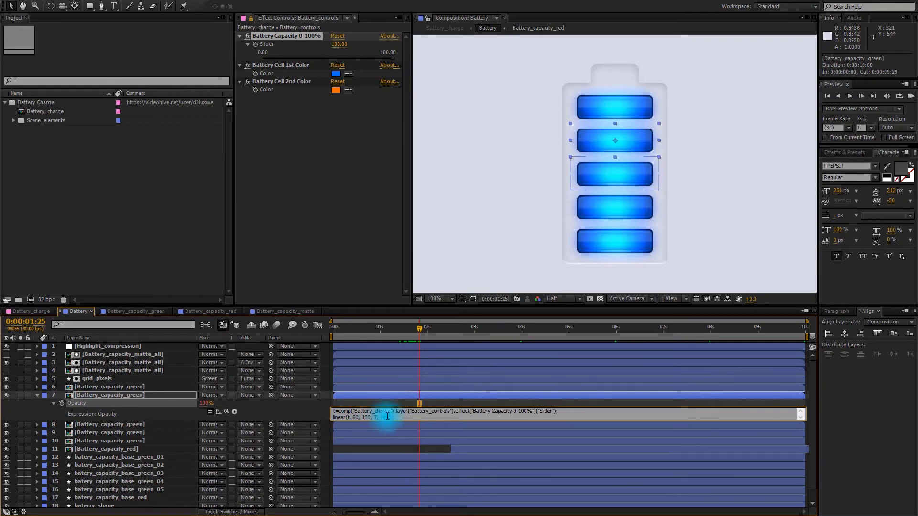
{"action": "type", "text": "60, "}
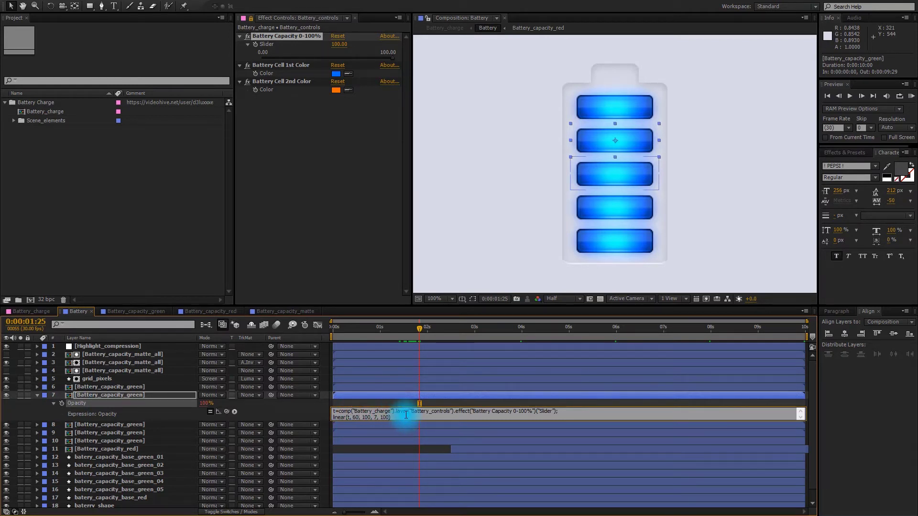
{"action": "type", "text": "80"}
{"action": "left_click", "coordinate": [133, 421]}
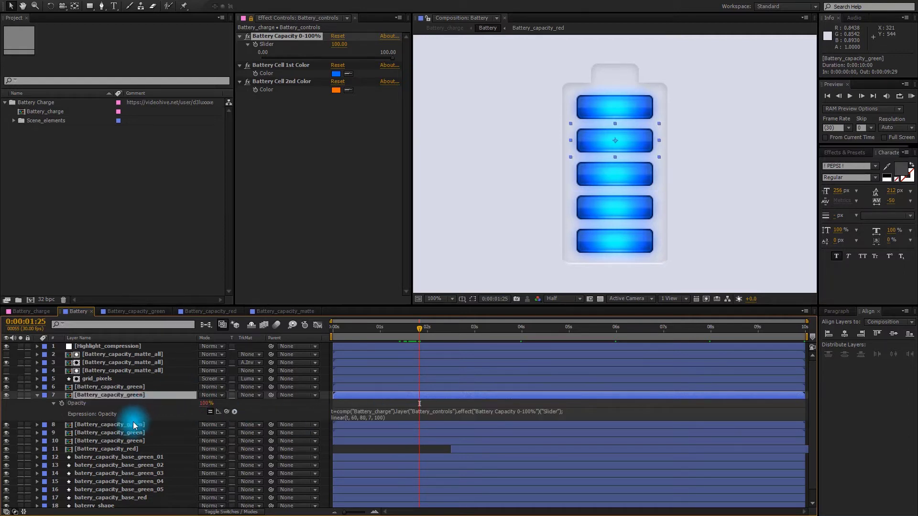
Paste the copied expression onto the Opacity of the third Battery_capacity_green layer (layer 8)
{"action": "left_click", "coordinate": [135, 425]}
{"action": "key", "text": "t"}
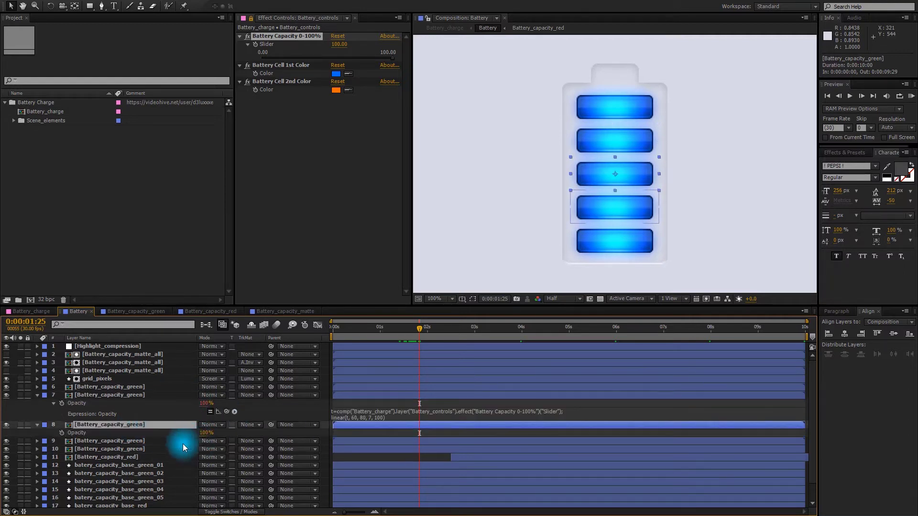
{"action": "left_click", "coordinate": [61, 433], "text": "alt"}
{"action": "key", "text": "ctrl+v"}
Change layer 8's linear function to the input range 40 to 60
{"action": "left_click_drag", "start_coordinate": [346, 448], "coordinate": [366, 458]}
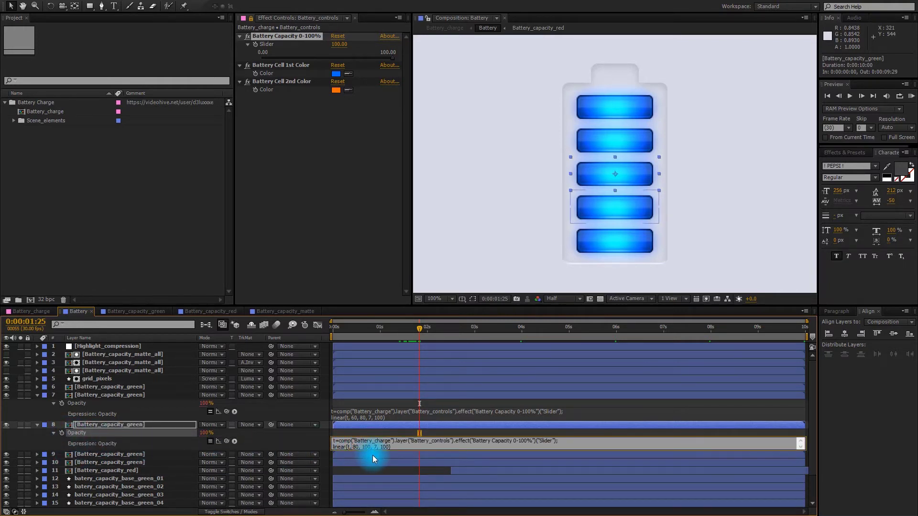
{"action": "type", "text": "40"}
{"action": "key", "text": "Right"}
{"action": "key", "text": "Right"}
{"action": "key", "text": "shift+Right"}
{"action": "key", "text": "shift+Right"}
{"action": "key", "text": "shift+Right"}
{"action": "type", "text": "60"}
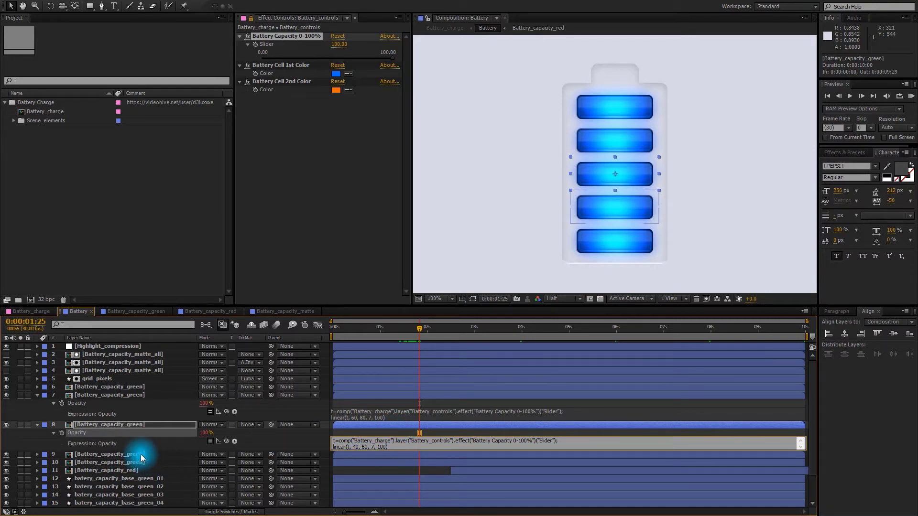
Paste the copied slider expression onto the Opacity of the fourth Battery_capacity_green layer (layer 9)
{"action": "left_click", "coordinate": [150, 456]}
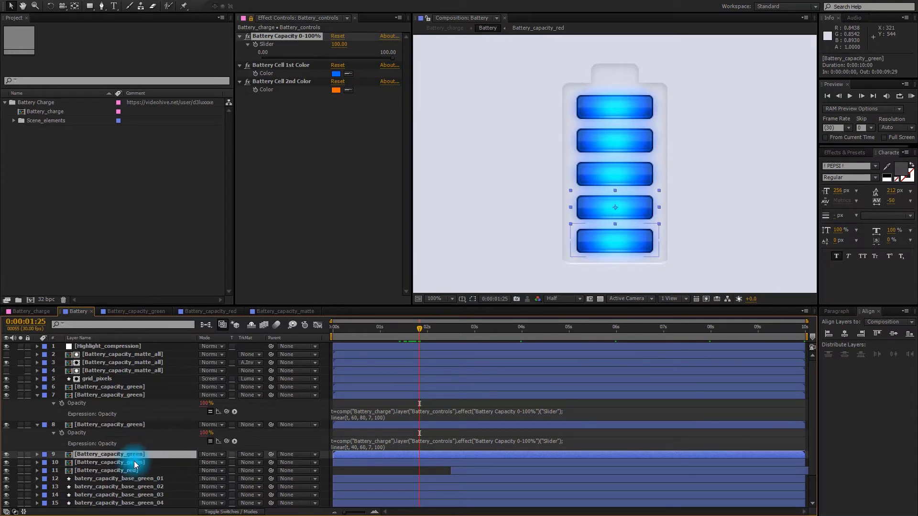
{"action": "key", "text": "t"}
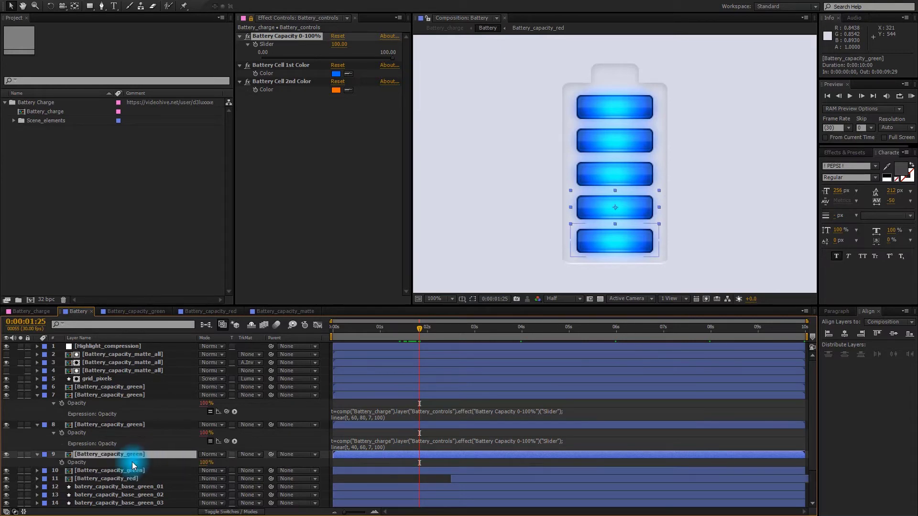
{"action": "left_click", "coordinate": [62, 463], "text": "alt"}
{"action": "key", "text": "ctrl+v"}
Change layer 9's linear function to the input range 20 to 40
{"action": "double_click", "coordinate": [355, 476]}
{"action": "type", "text": "20"}
{"action": "key", "text": "Right"}
{"action": "key", "text": "Right"}
{"action": "key", "text": "shift+Right"}
{"action": "key", "text": "shift+Right"}
{"action": "key", "text": "shift+Right"}
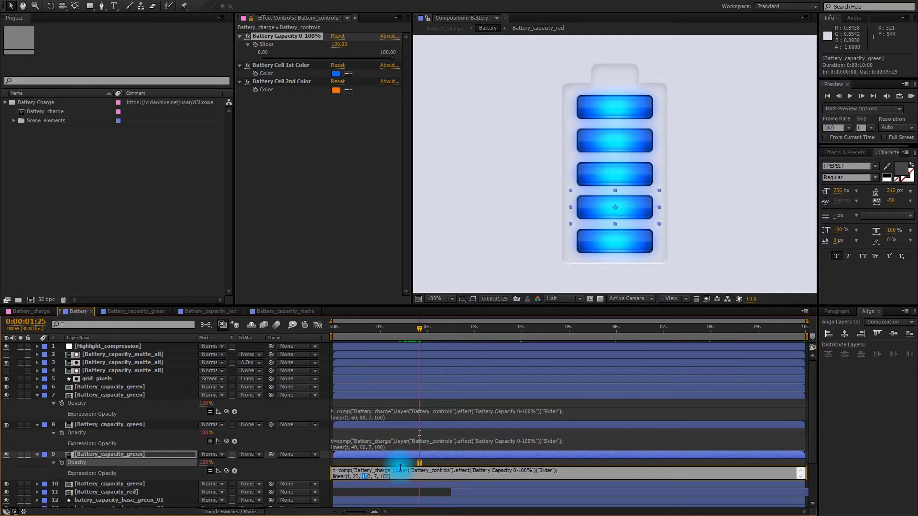
{"action": "type", "text": "40"}
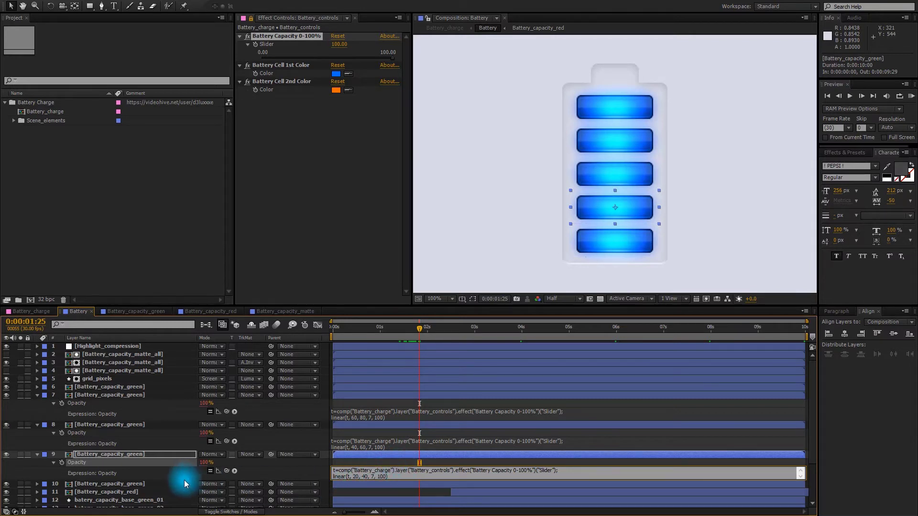
Paste the copied slider expression onto the Opacity of the last Battery_capacity_green layer (layer 10)
{"action": "left_click", "coordinate": [131, 486]}
{"action": "left_click_drag", "start_coordinate": [813, 402], "coordinate": [814, 417]}
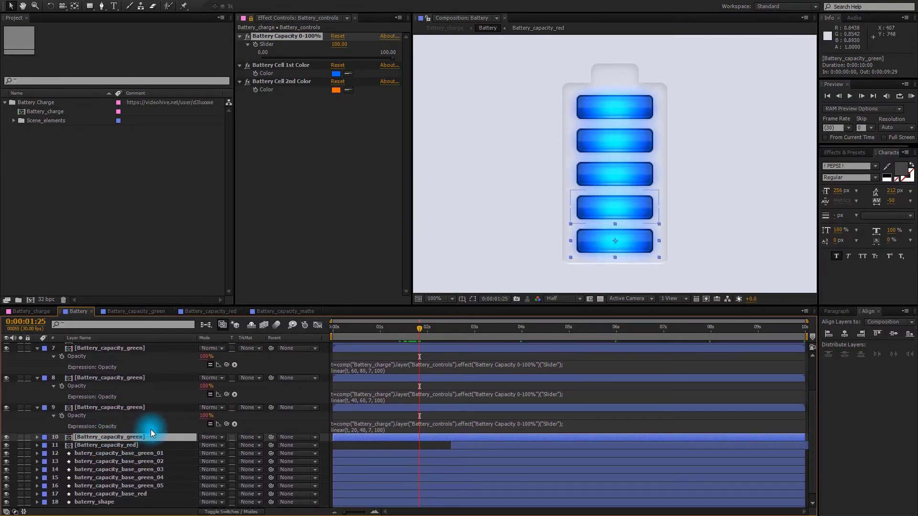
{"action": "key", "text": "t"}
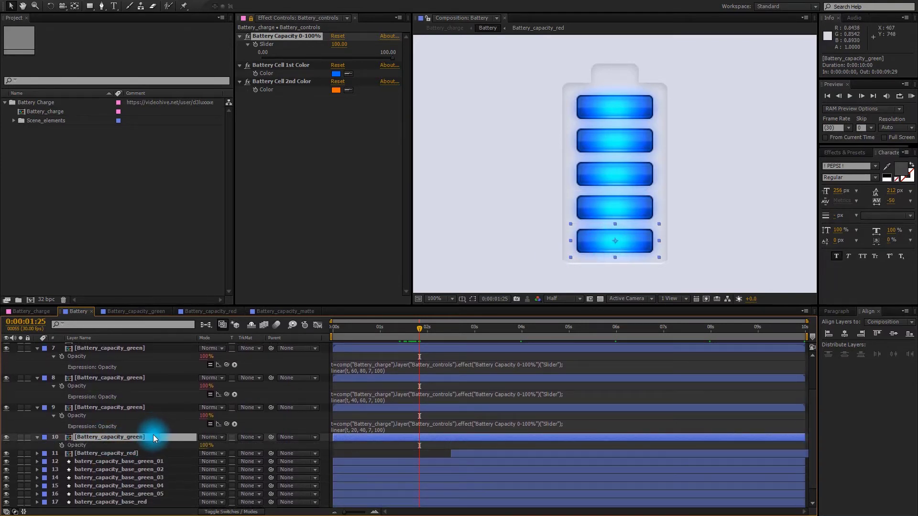
{"action": "left_click", "coordinate": [61, 446], "text": "alt"}
{"action": "key", "text": "ctrl+v"}
Change layer 10's linear function to the input range 10 to 20
{"action": "left_click", "coordinate": [368, 459]}
{"action": "type", "text": "100"}
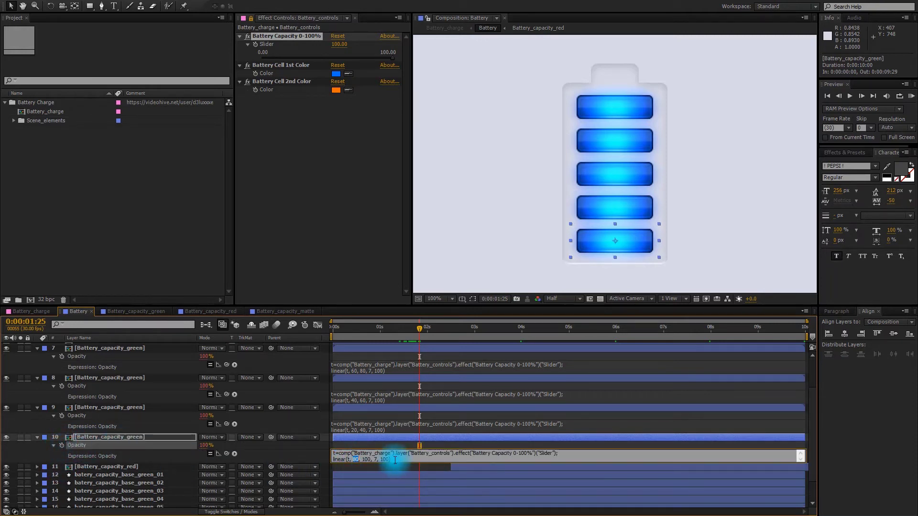
{"action": "key", "text": "Left"}
{"action": "key", "text": "Left"}
{"action": "key", "text": "Left"}
{"action": "key", "text": "Left"}
{"action": "key", "text": "Left"}
{"action": "key", "text": "BackSpace"}
{"action": "key", "text": "BackSpace"}
{"action": "type", "text": "10"}
{"action": "key", "text": "Right"}
{"action": "key", "text": "Right"}
{"action": "key", "text": "Delete"}
{"action": "key", "text": "Delete"}
{"action": "key", "text": "Delete"}
{"action": "type", "text": "20"}
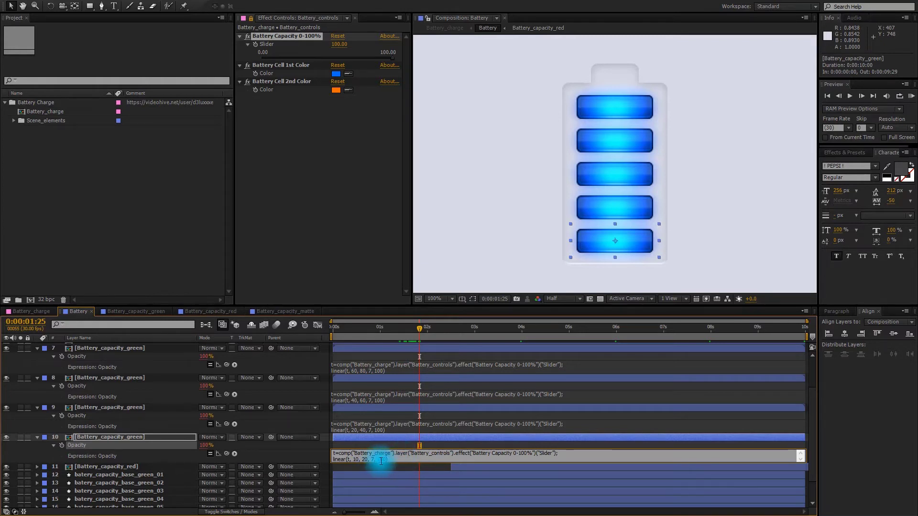
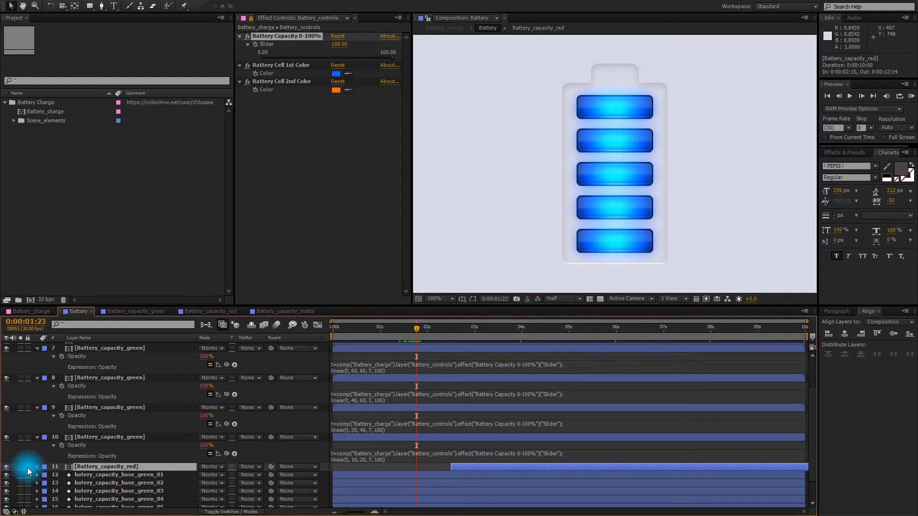
Add an Opacity expression to the Battery_capacity_red layer and link it to the Battery Capacity 0-100% slider
{"action": "key", "text": "t"}
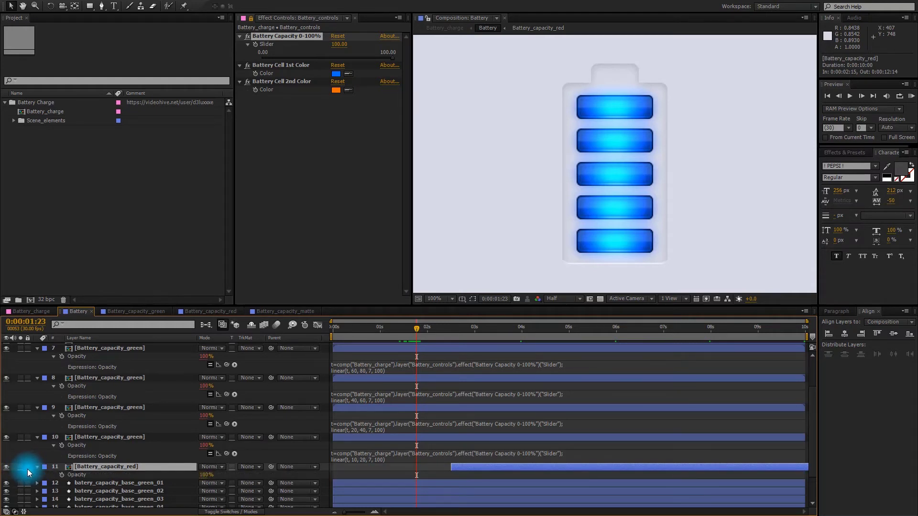
{"action": "left_click", "coordinate": [62, 475], "text": "alt"}
{"action": "left_click_drag", "start_coordinate": [227, 483], "coordinate": [266, 43]}
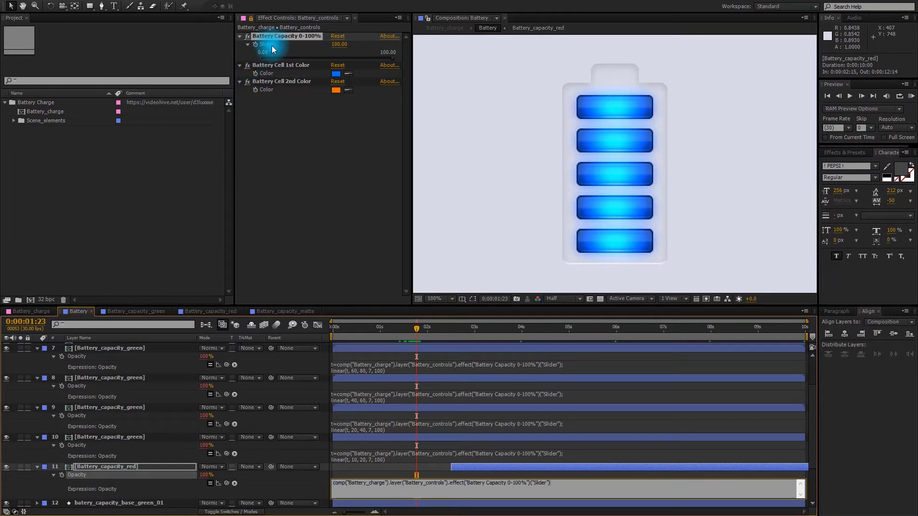
Assign the red layer's slider reference to the variable t and add the line if(t > 10){0}else to its expression
{"action": "left_click", "coordinate": [370, 492]}
{"action": "key", "text": "Home"}
{"action": "type", "text": "t="}
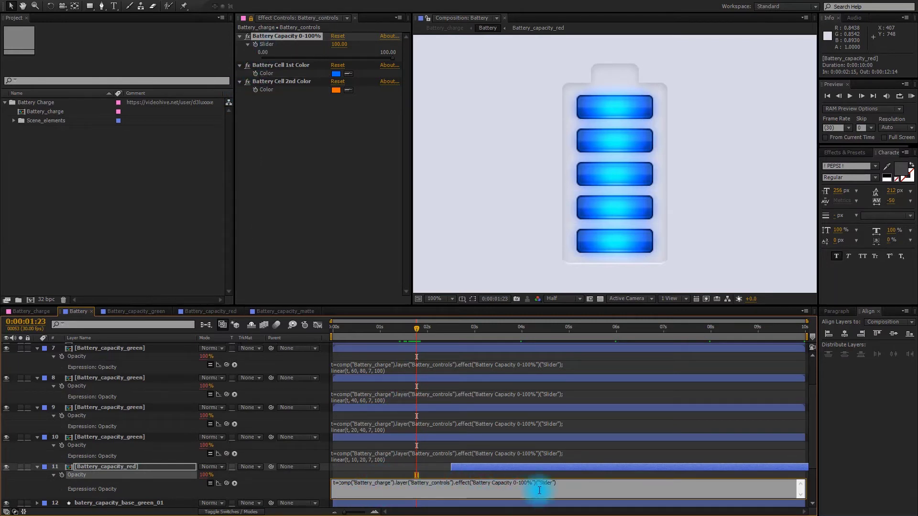
{"action": "left_click", "coordinate": [567, 486]}
{"action": "key", "text": "Return"}
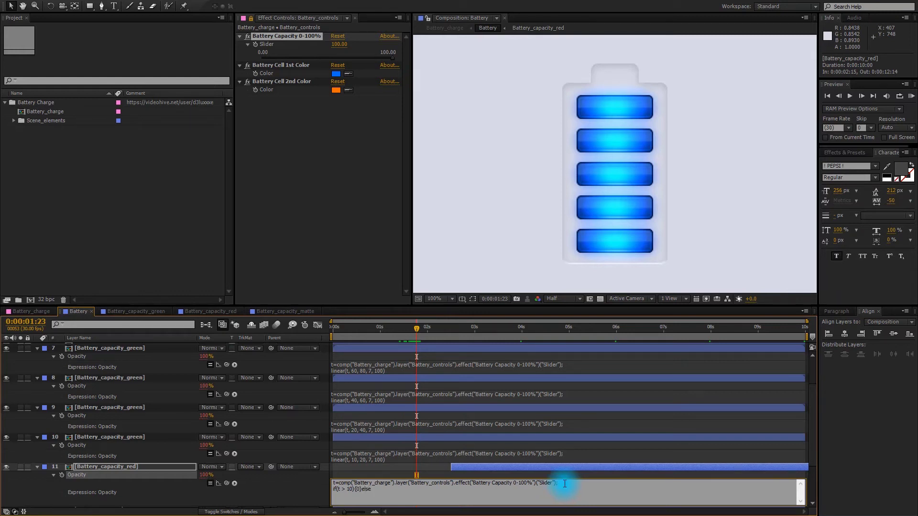
Insert the interpolation function linear(t, tMin, tMax, value1, value2) after the else in the red layer's Opacity expression
{"action": "left_click", "coordinate": [232, 484]}
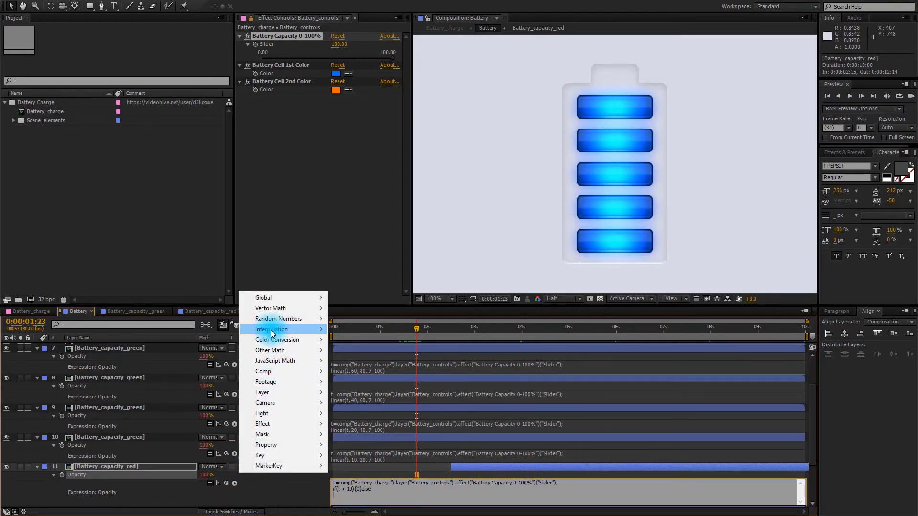
{"action": "mouse_move", "coordinate": [271, 330]}
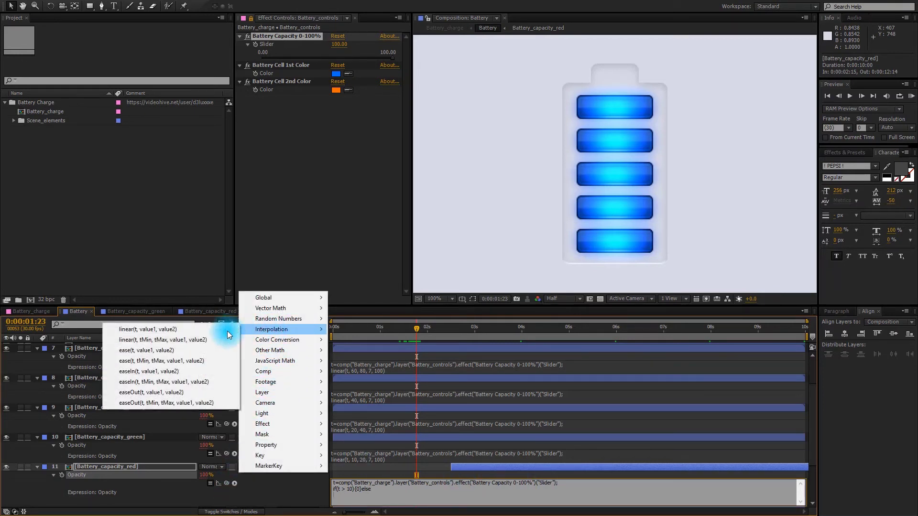
{"action": "left_click", "coordinate": [203, 340]}
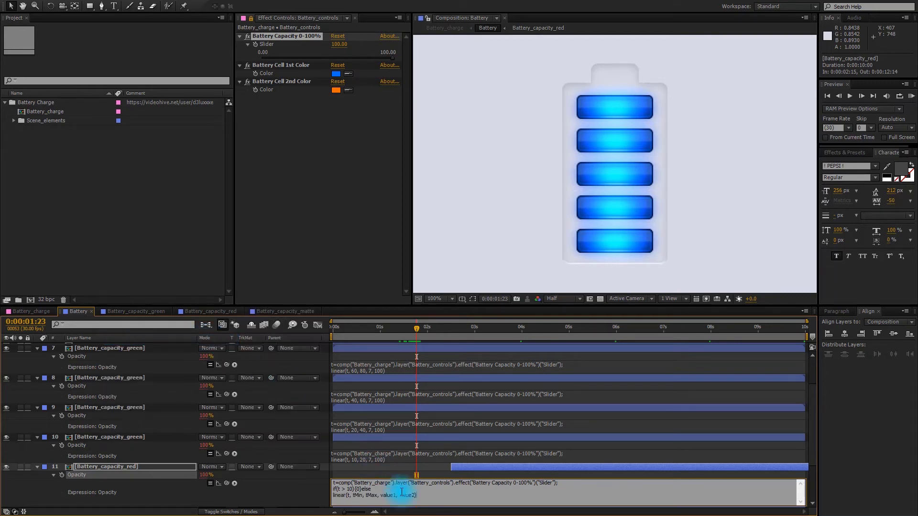
Set the input range of the red layer's linear function to 0 to 10
{"action": "double_click", "coordinate": [354, 495]}
{"action": "type", "text": "0"}
{"action": "type", "text": "0"}
Set the output values of the red layer's linear function to 0 and 100 and apply the expression
{"action": "double_click", "coordinate": [395, 495]}
{"action": "key", "text": "Left"}
{"action": "key", "text": "ctrl+Left"}
{"action": "key", "text": "shift+Right"}
{"action": "key", "text": "shift+Right"}
{"action": "key", "text": "shift+Right"}
{"action": "key", "text": "shift+Right"}
{"action": "key", "text": "shift+Right"}
{"action": "key", "text": "shift+Right"}
{"action": "type", "text": "0"}
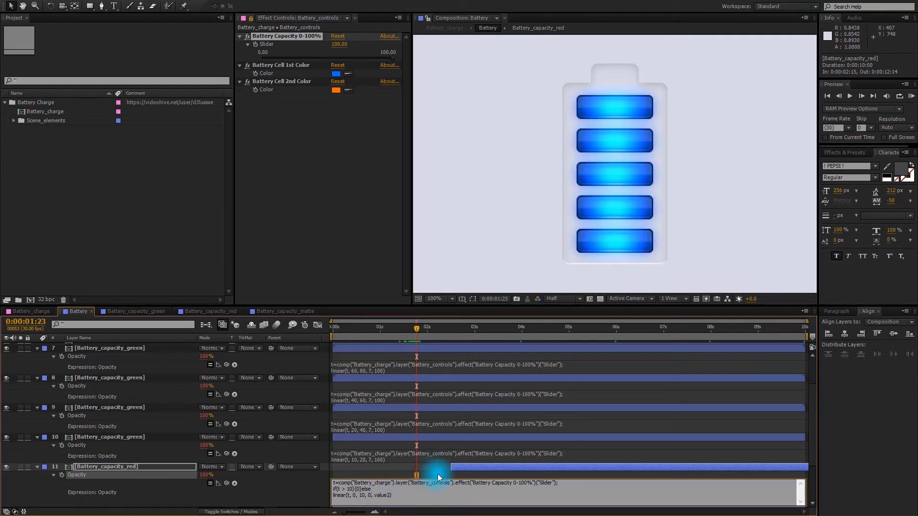
{"action": "key", "text": "Right"}
{"action": "key", "text": "Right"}
{"action": "key", "text": "shift+Right"}
{"action": "key", "text": "shift+Right"}
{"action": "key", "text": "shift+Right"}
{"action": "key", "text": "shift+Right"}
{"action": "key", "text": "shift+Right"}
{"action": "key", "text": "shift+Right"}
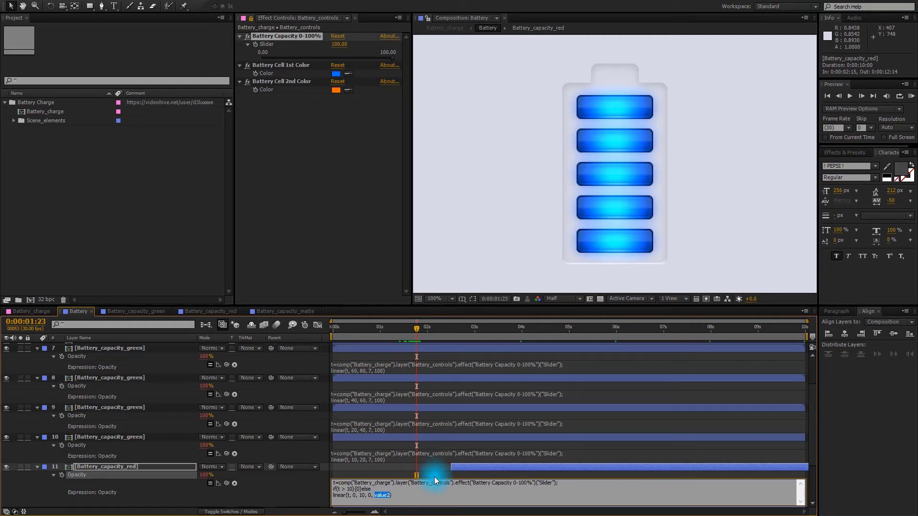
{"action": "type", "text": "100"}
{"action": "left_click", "coordinate": [397, 482]}
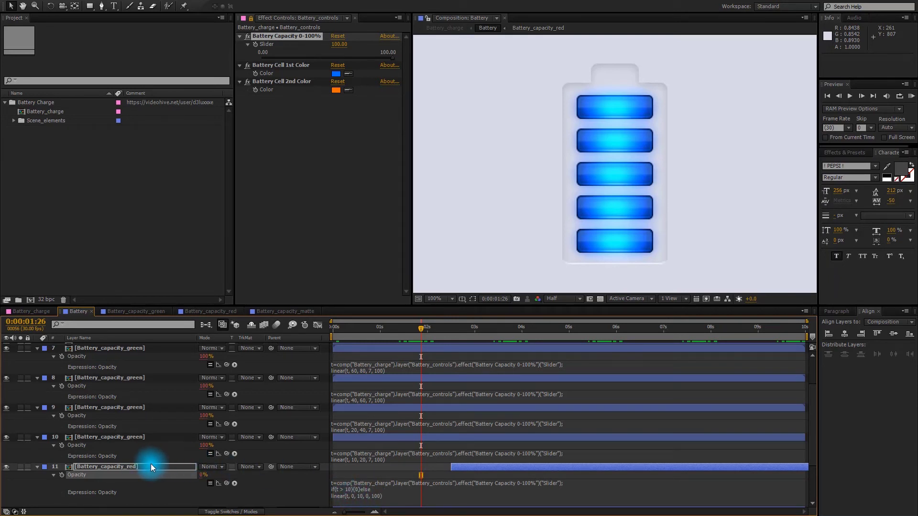
{"action": "left_click", "coordinate": [221, 309]}
{"action": "left_click_drag", "start_coordinate": [333, 328], "coordinate": [363, 331]}
{"action": "left_click", "coordinate": [91, 309]}
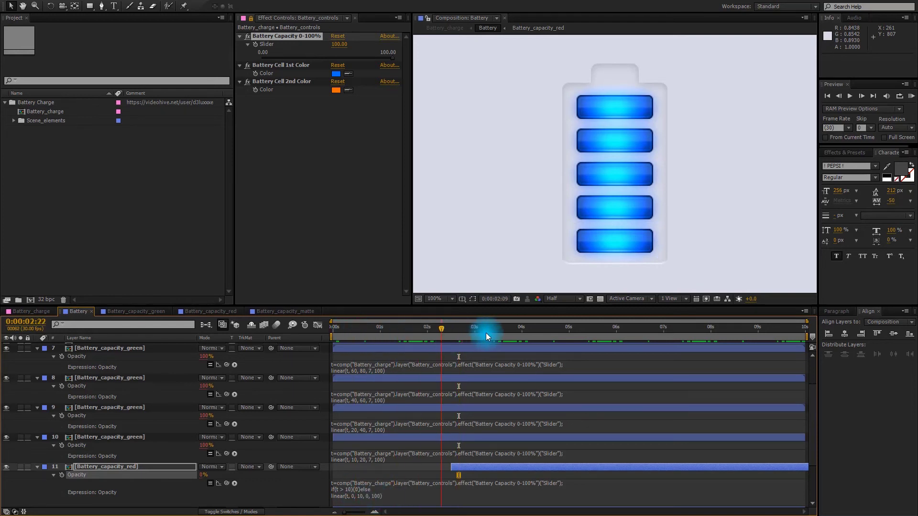
{"action": "left_click_drag", "start_coordinate": [486, 332], "coordinate": [524, 330]}
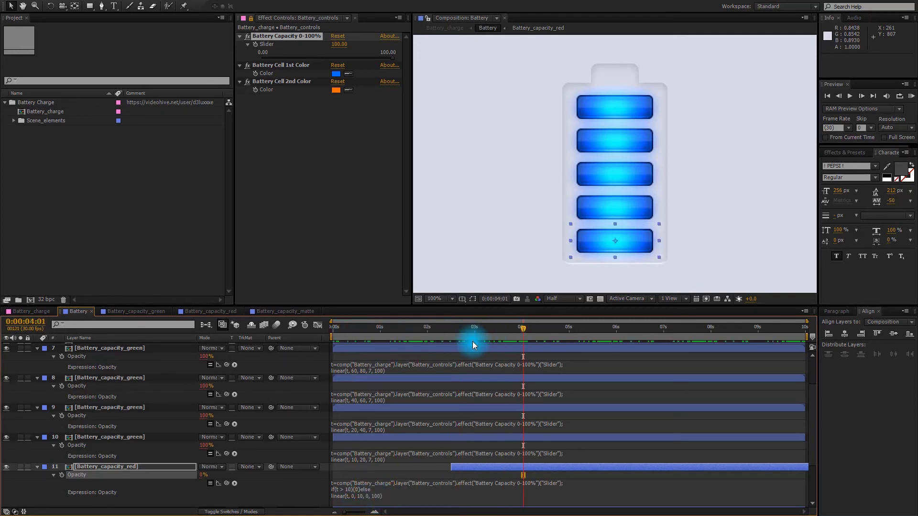
In the Battery_charge composition, start keyframing the Battery_controls layer's Battery Capacity slider at 0:00:00:00
{"action": "left_click", "coordinate": [39, 313]}
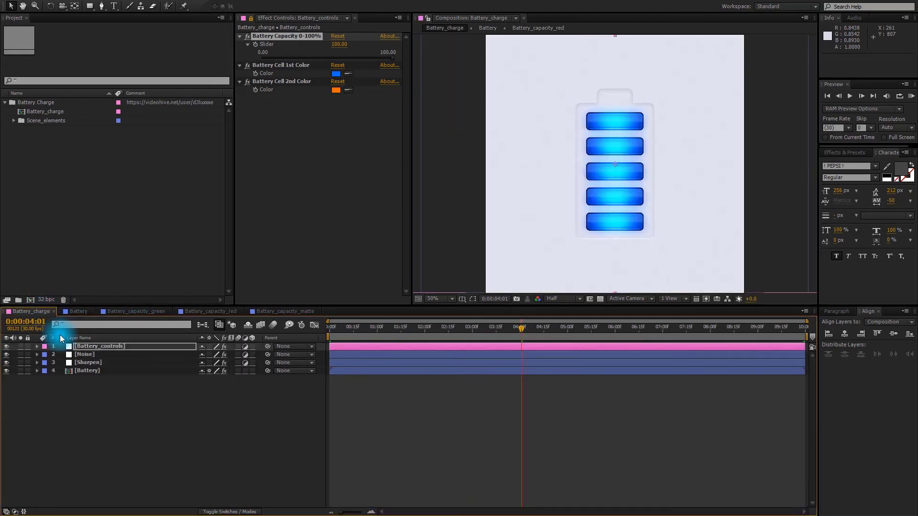
{"action": "left_click", "coordinate": [108, 345]}
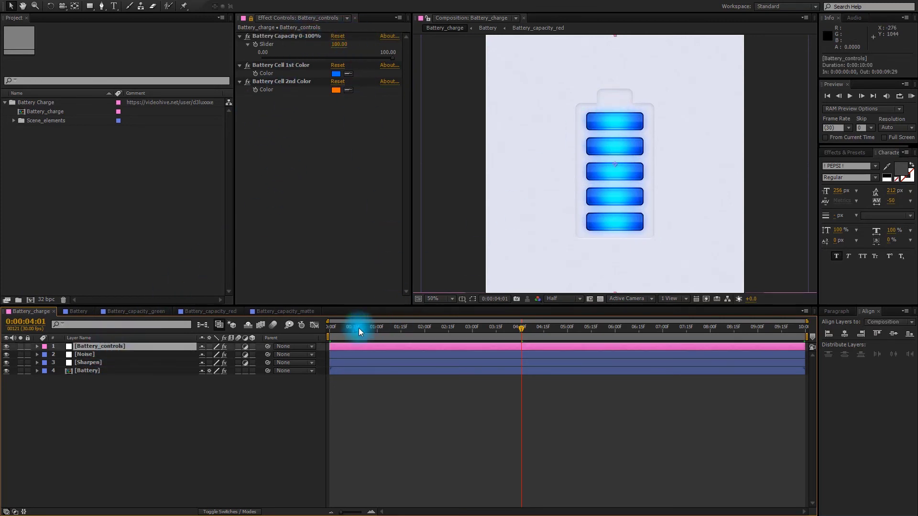
{"action": "left_click", "coordinate": [335, 327]}
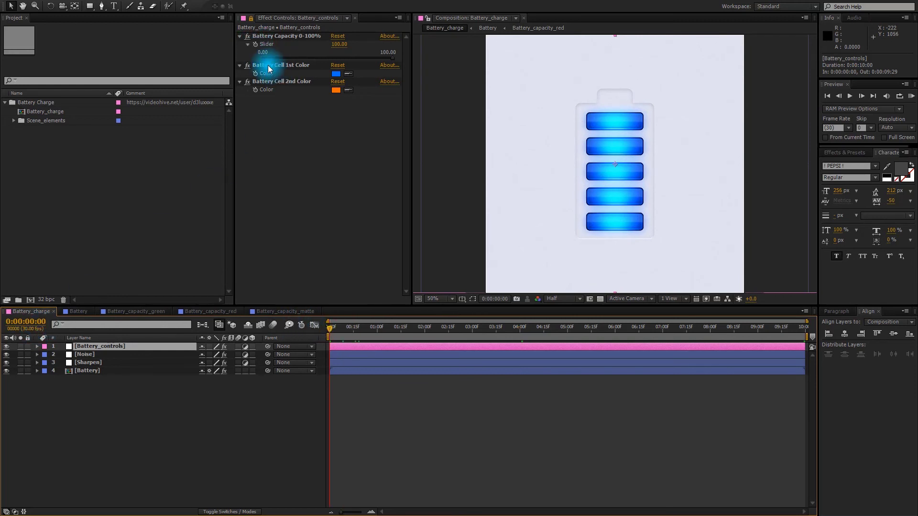
{"action": "left_click", "coordinate": [261, 37]}
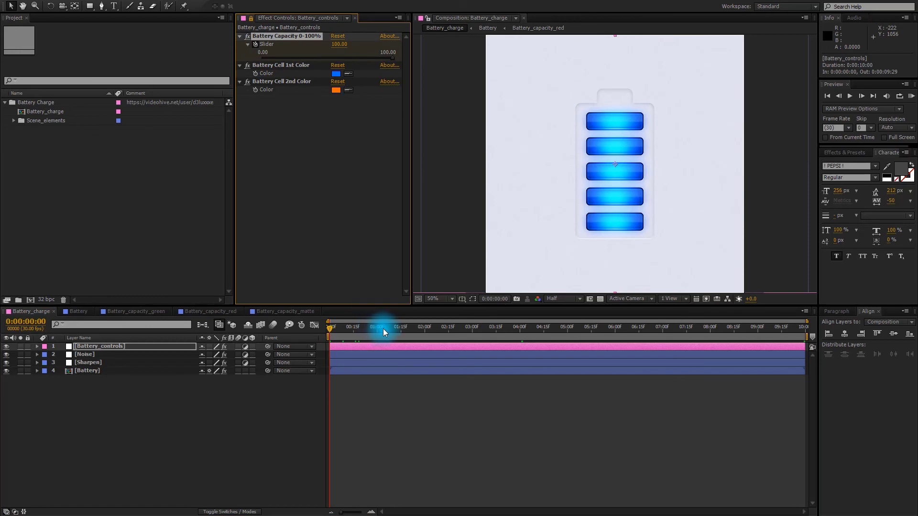
Add a Battery Capacity slider keyframe with the value 10 at 0:00:03:00
{"action": "left_click_drag", "start_coordinate": [384, 332], "coordinate": [472, 345]}
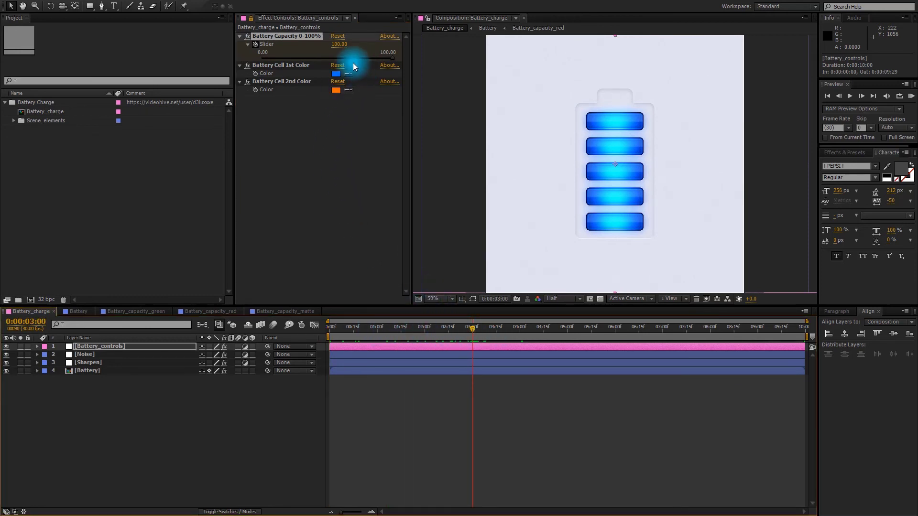
{"action": "left_click", "coordinate": [340, 45]}
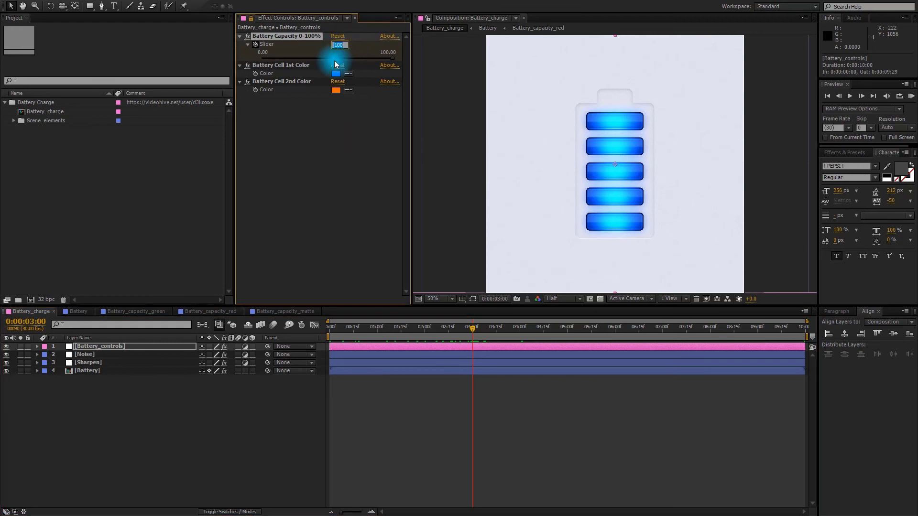
{"action": "type", "text": "10"}
{"action": "key", "text": "Return"}
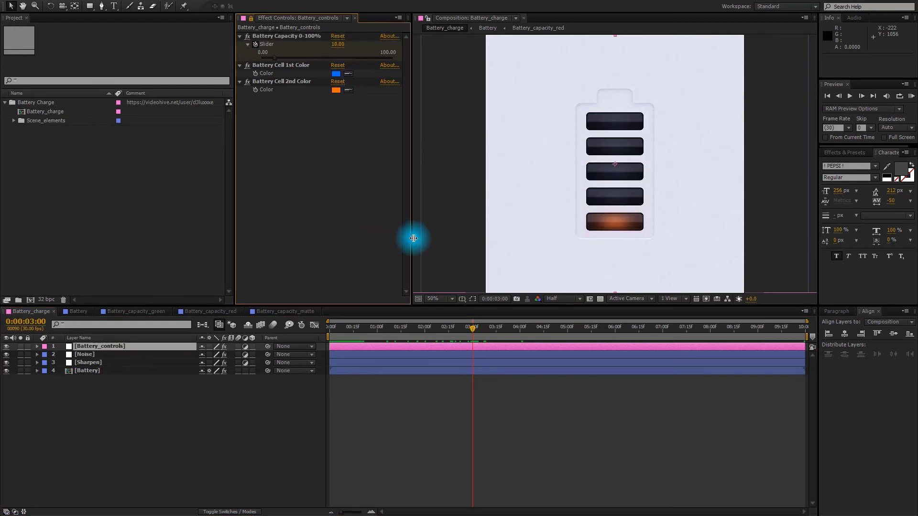
Add a Battery Capacity slider keyframe with the value 9 at 0:00:05:00
{"action": "left_click", "coordinate": [567, 329]}
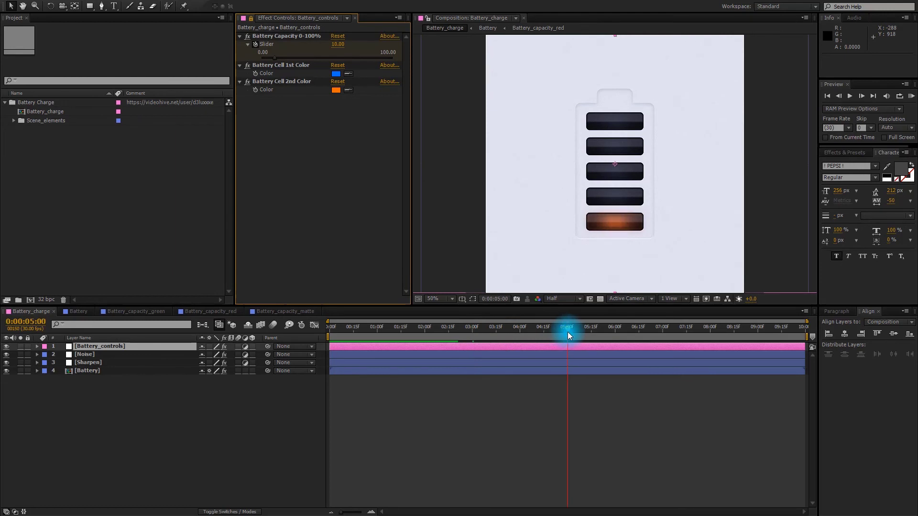
{"action": "left_click", "coordinate": [337, 45]}
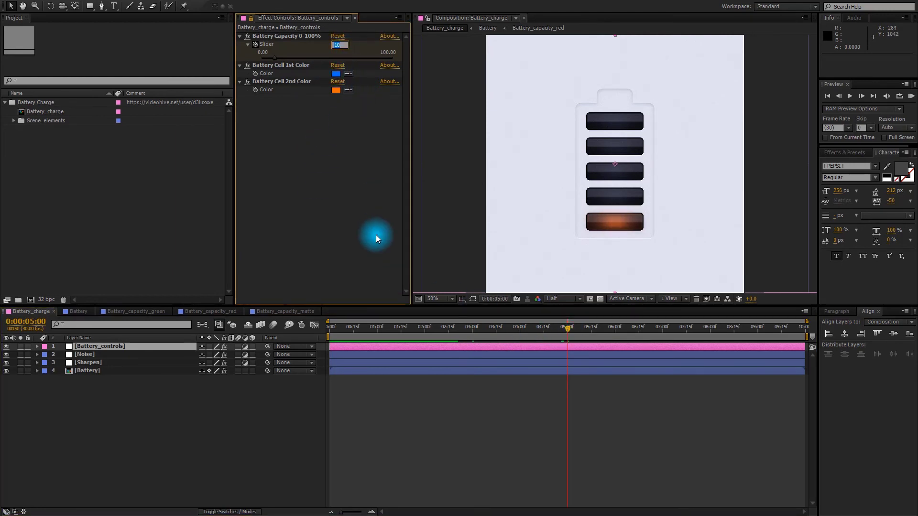
{"action": "type", "text": "9"}
{"action": "key", "text": "Return"}
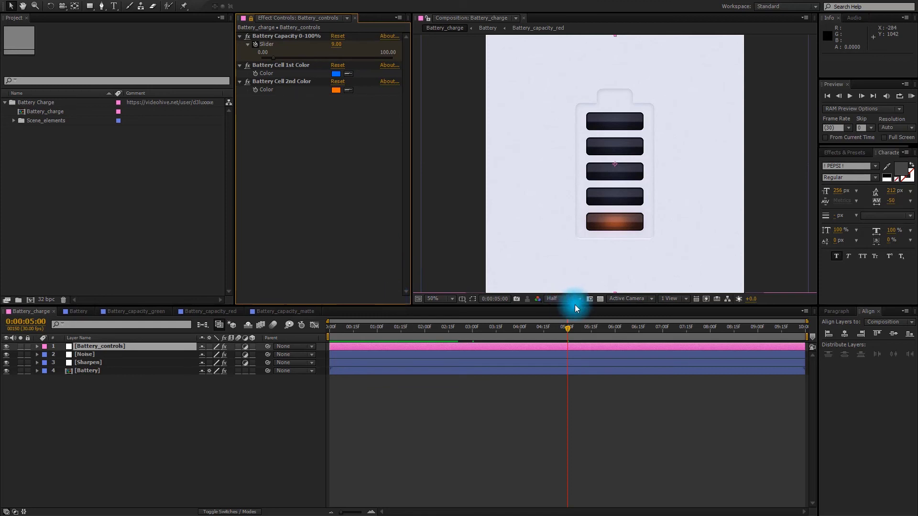
Add a Battery Capacity slider keyframe with the value 0 at 0:00:07:15
{"action": "left_click_drag", "start_coordinate": [580, 329], "coordinate": [671, 336]}
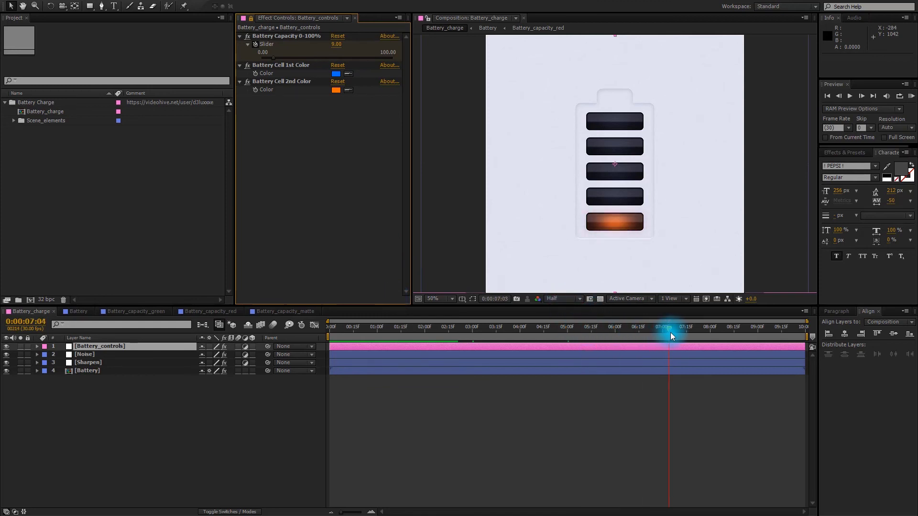
{"action": "key", "text": "space"}
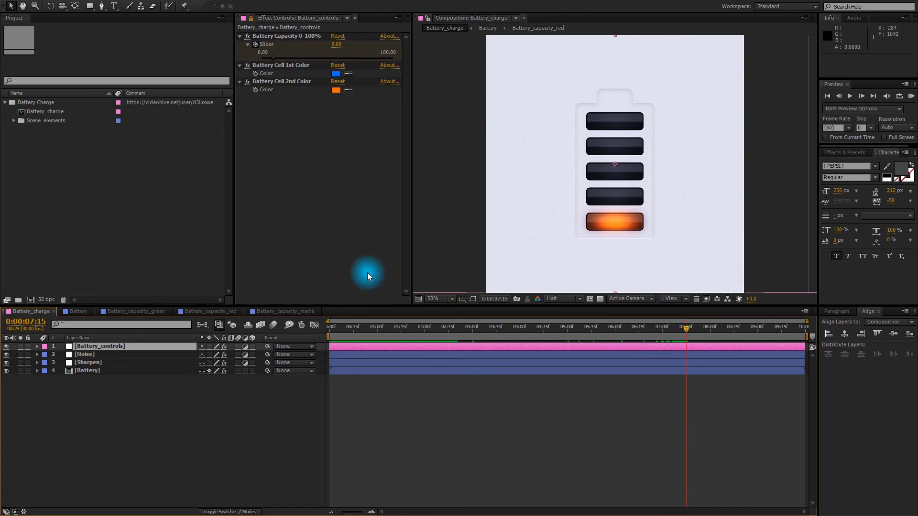
{"action": "left_click", "coordinate": [337, 44]}
{"action": "type", "text": "0"}
{"action": "key", "text": "Return"}
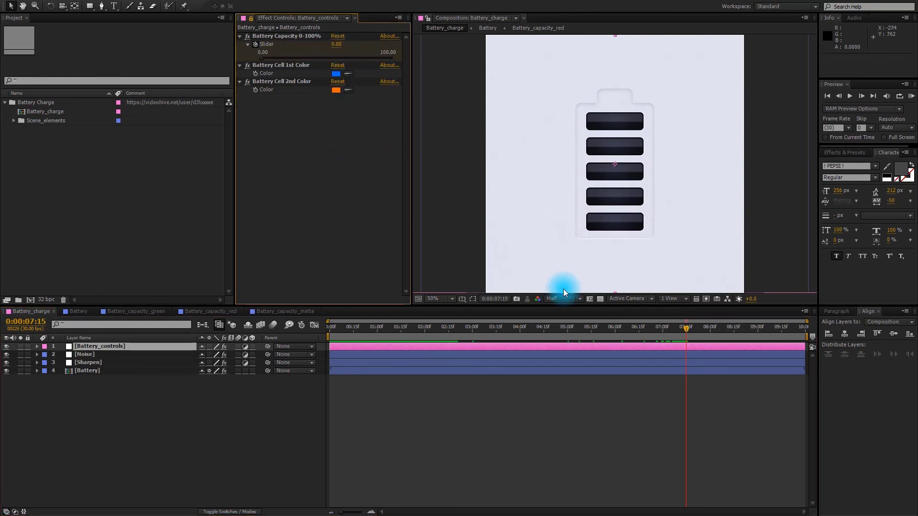
{"action": "left_click", "coordinate": [690, 328]}
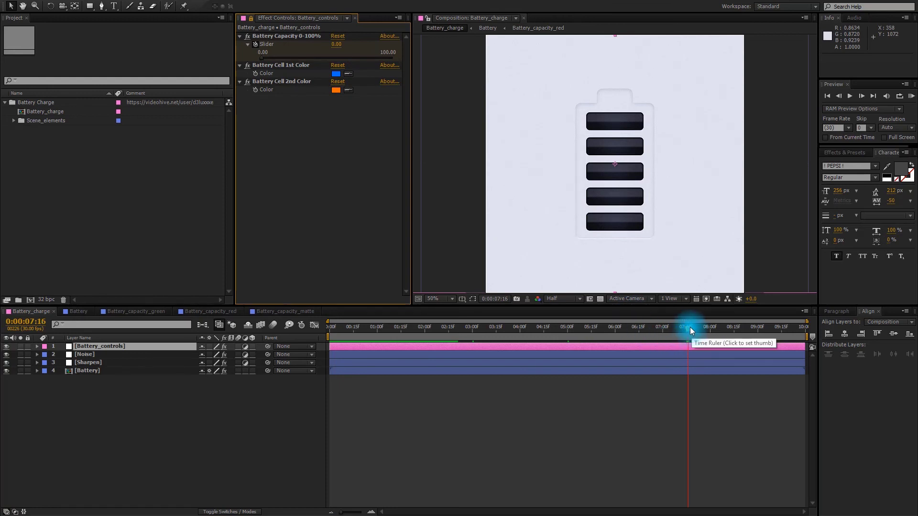
Add a Battery Capacity slider keyframe with the value 10.81 at 0:00:07:16
{"action": "left_click", "coordinate": [337, 44]}
{"action": "type", "text": "10.81"}
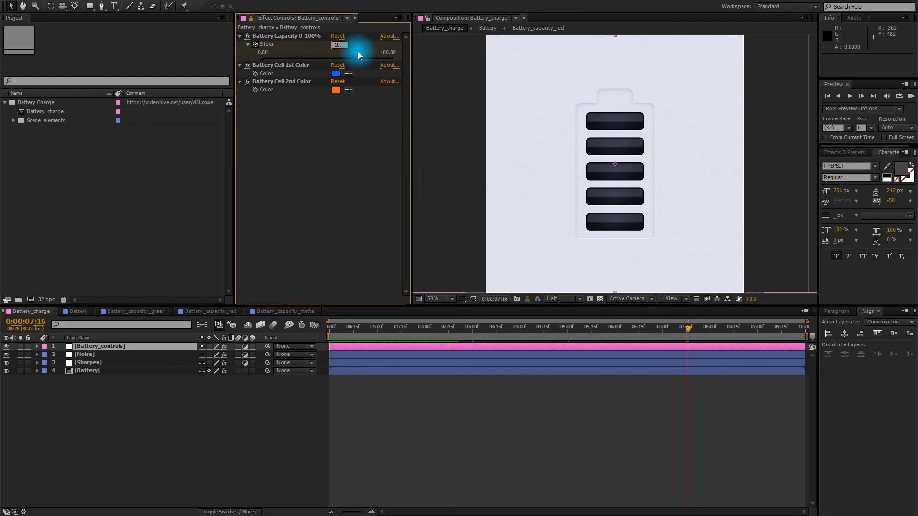
{"action": "left_click", "coordinate": [371, 186]}
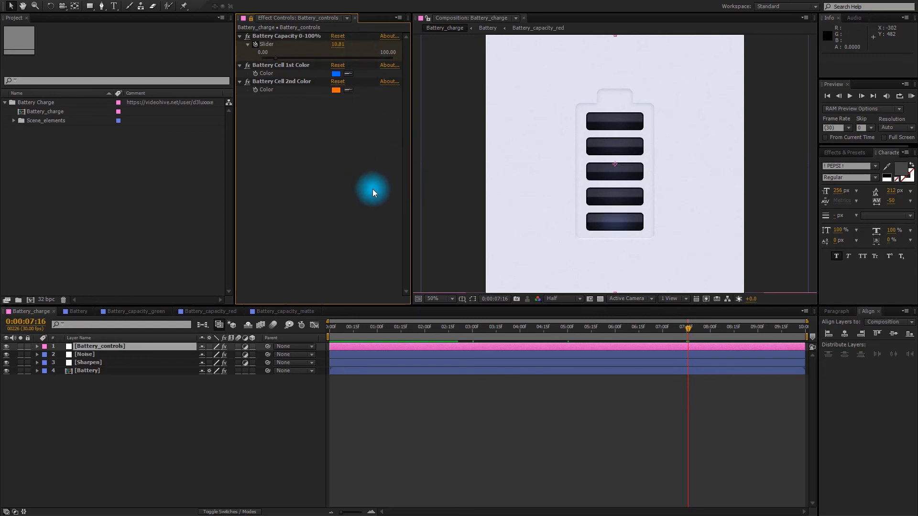
Add a Battery Capacity slider keyframe with the value 100 at the composition's last frame, 0:00:09:29
{"action": "left_click_drag", "start_coordinate": [703, 331], "coordinate": [816, 327]}
{"action": "left_click_drag", "start_coordinate": [337, 48], "coordinate": [437, 49]}
{"action": "left_click", "coordinate": [340, 44]}
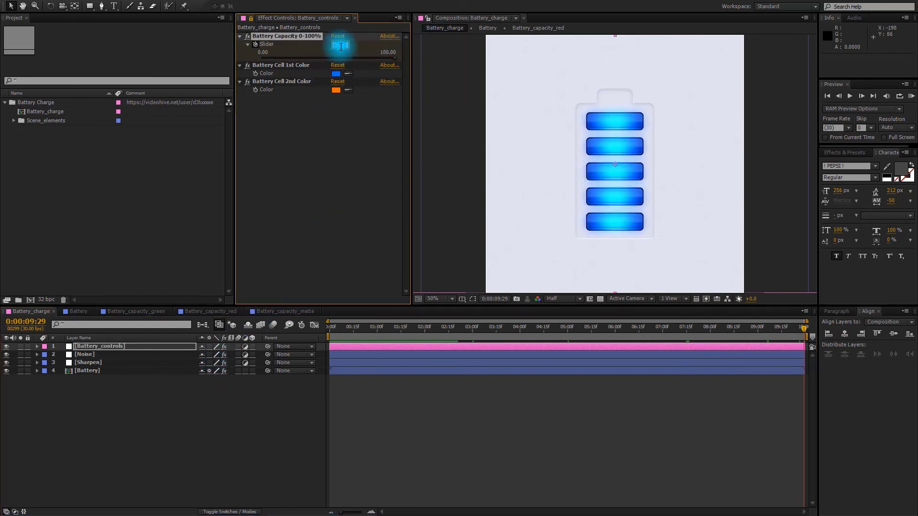
{"action": "type", "text": "100"}
{"action": "key", "text": "Return"}
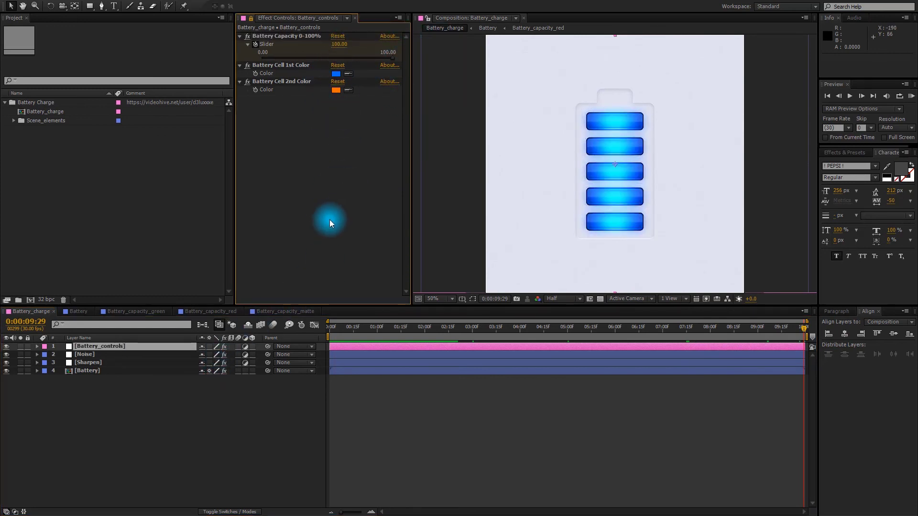
Reveal the Battery_controls layer's keyframed Slider property in the timeline
{"action": "left_click", "coordinate": [139, 420]}
{"action": "left_click", "coordinate": [118, 349]}
{"action": "key", "text": "u"}
Scrub through the first three seconds of the Battery_charge composition to check how the cells follow the animated slider, ending at 0:00:01:00
{"action": "left_click", "coordinate": [325, 329]}
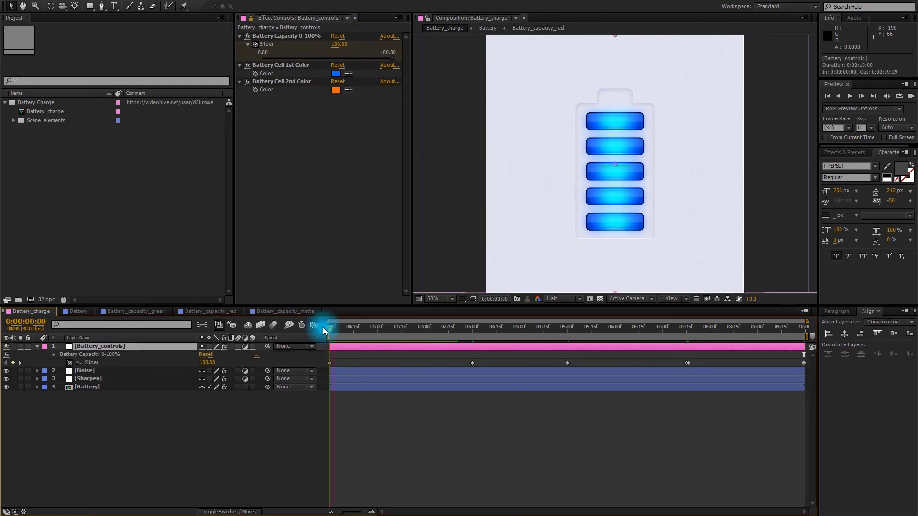
{"action": "left_click_drag", "start_coordinate": [324, 330], "coordinate": [474, 319]}
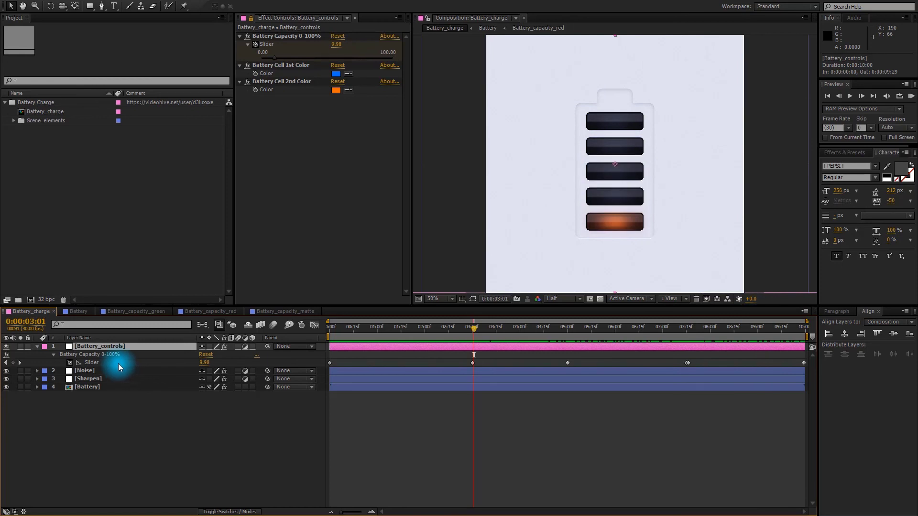
{"action": "left_click_drag", "start_coordinate": [352, 322], "coordinate": [318, 322]}
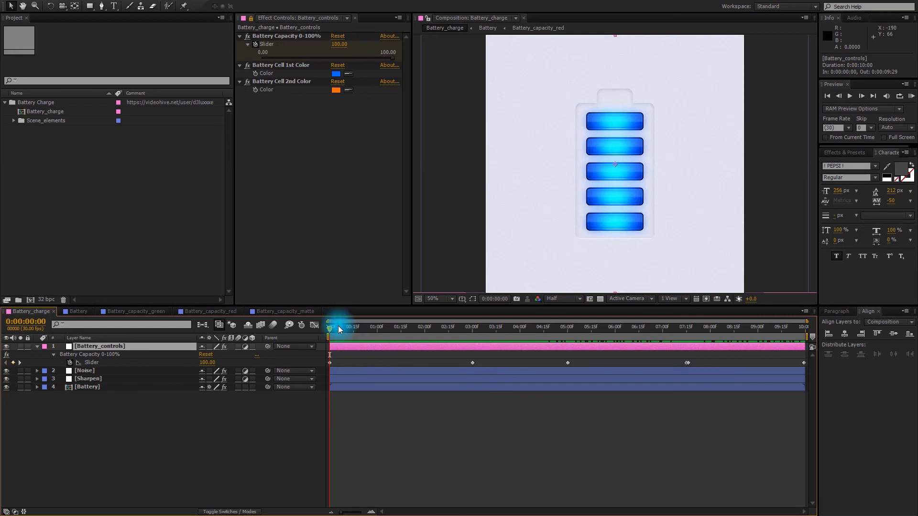
{"action": "left_click_drag", "start_coordinate": [334, 332], "coordinate": [360, 337]}
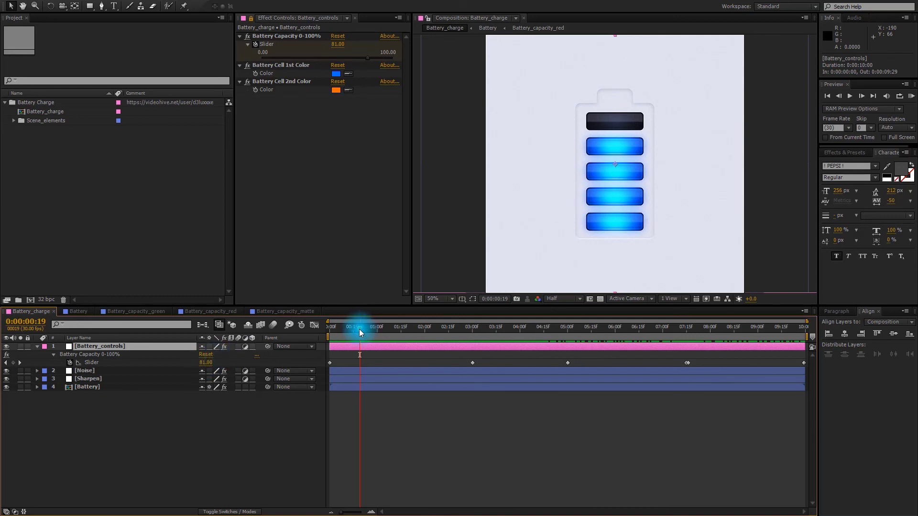
{"action": "left_click_drag", "start_coordinate": [359, 328], "coordinate": [377, 328]}
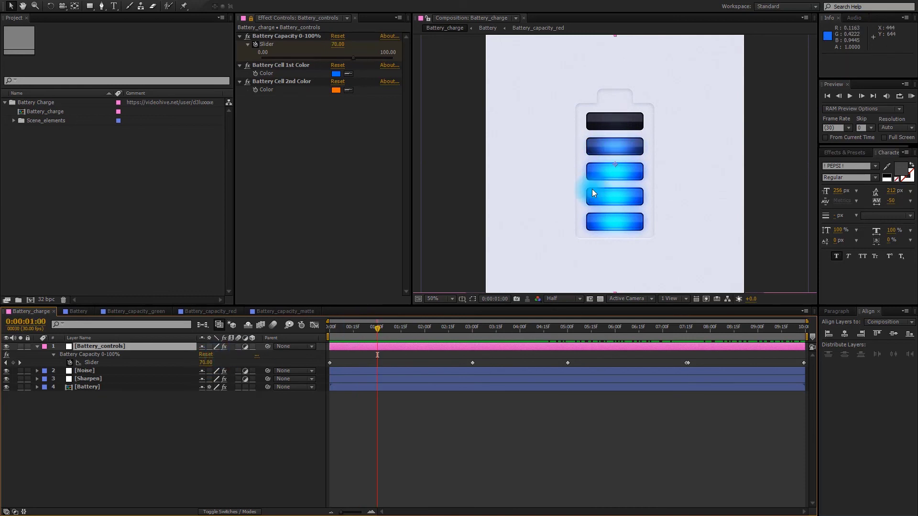